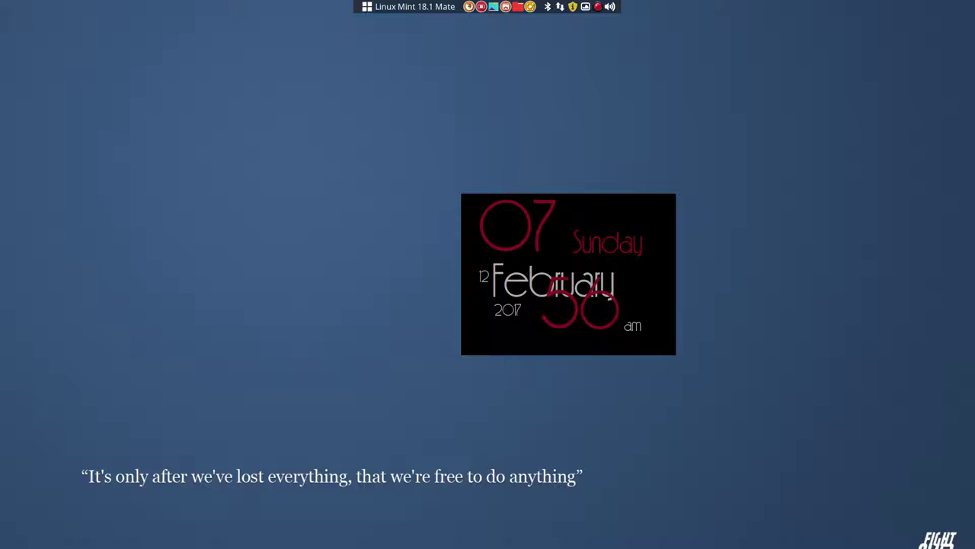
left_click(411, 6)
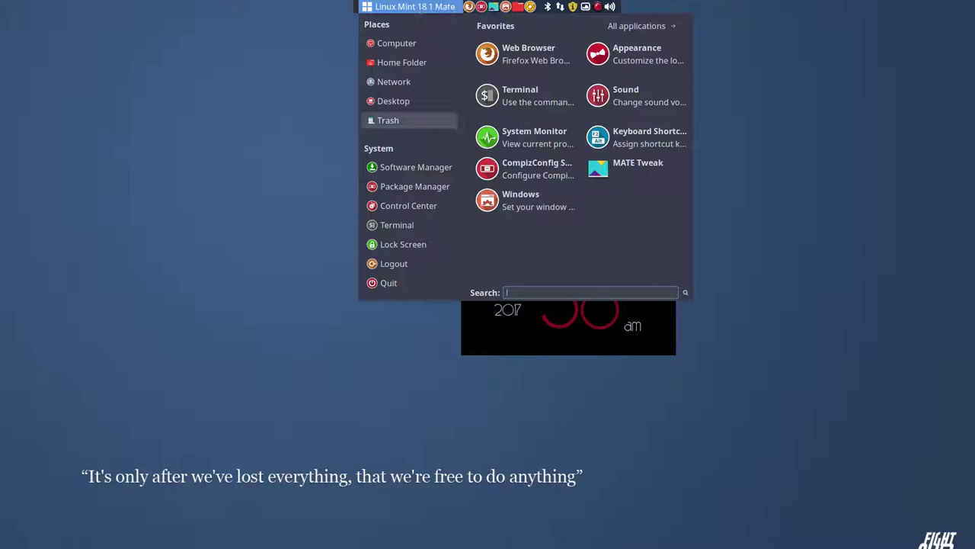
key("Escape")
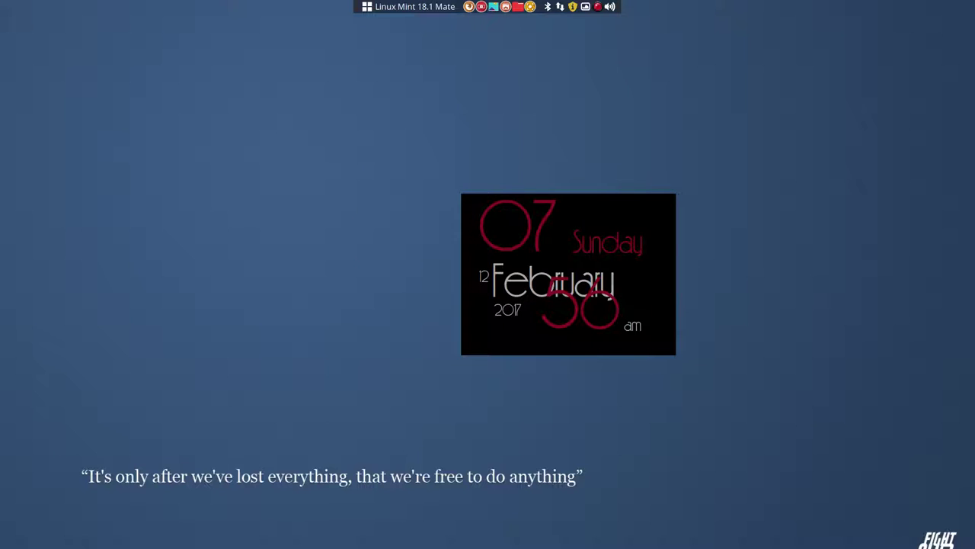
right_click(395, 81)
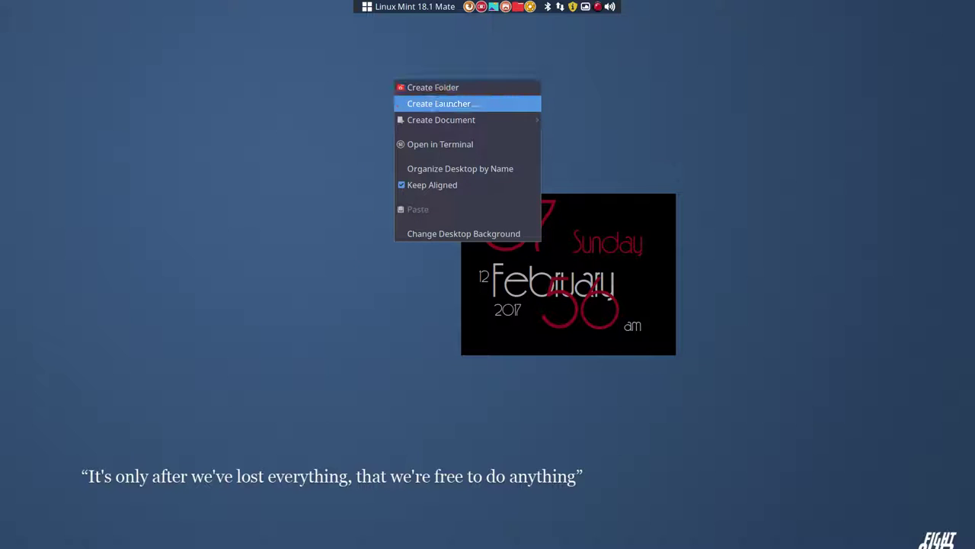
key("Escape")
key("super")
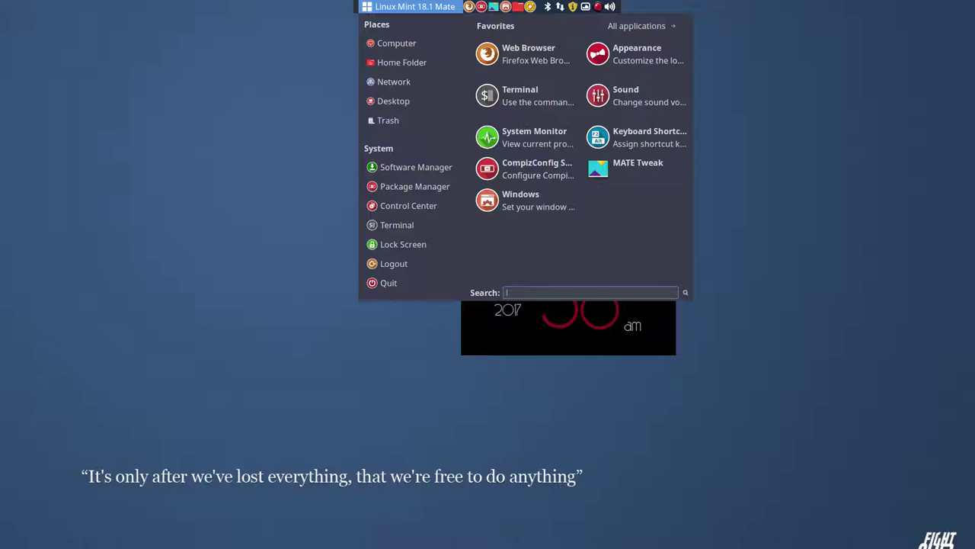
key("super")
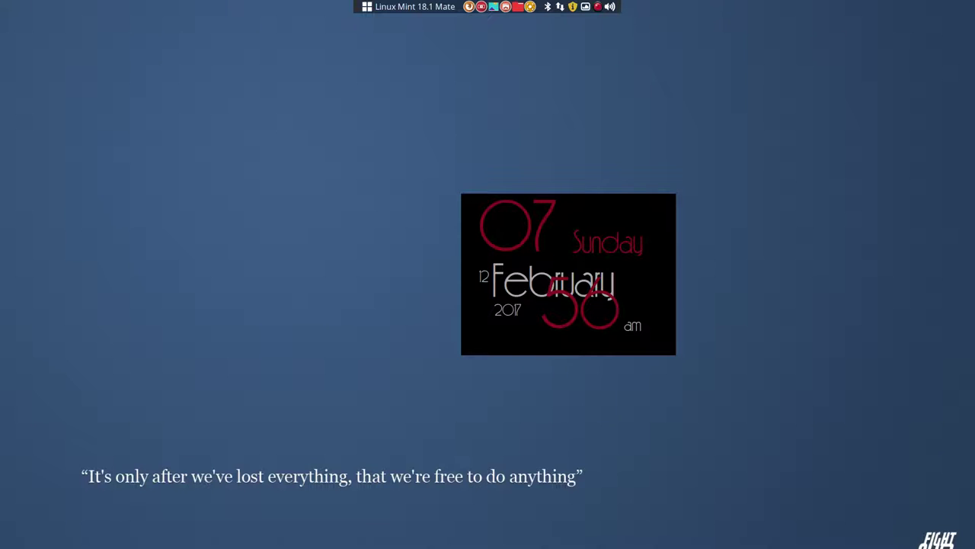
Open MATE Tweak and display its Interface settings
key("super")
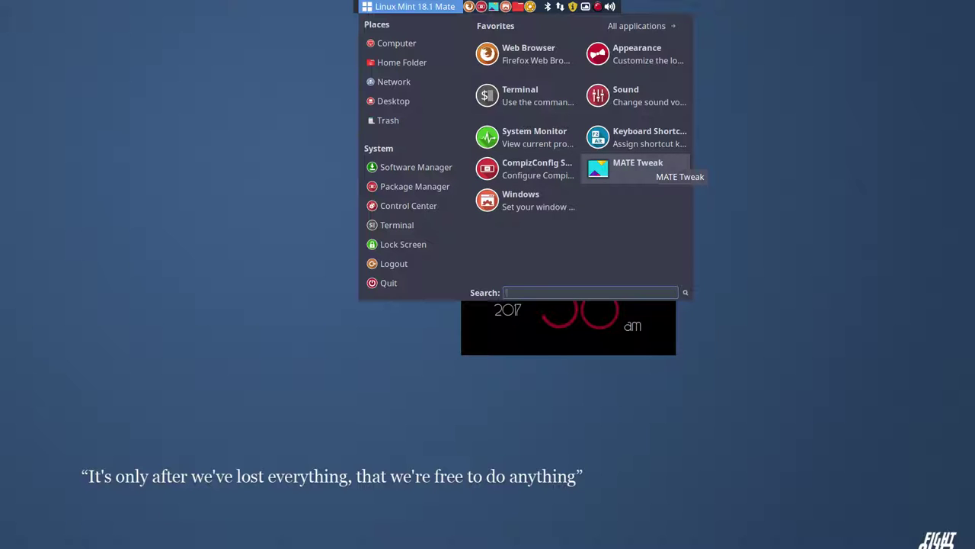
left_click(638, 166)
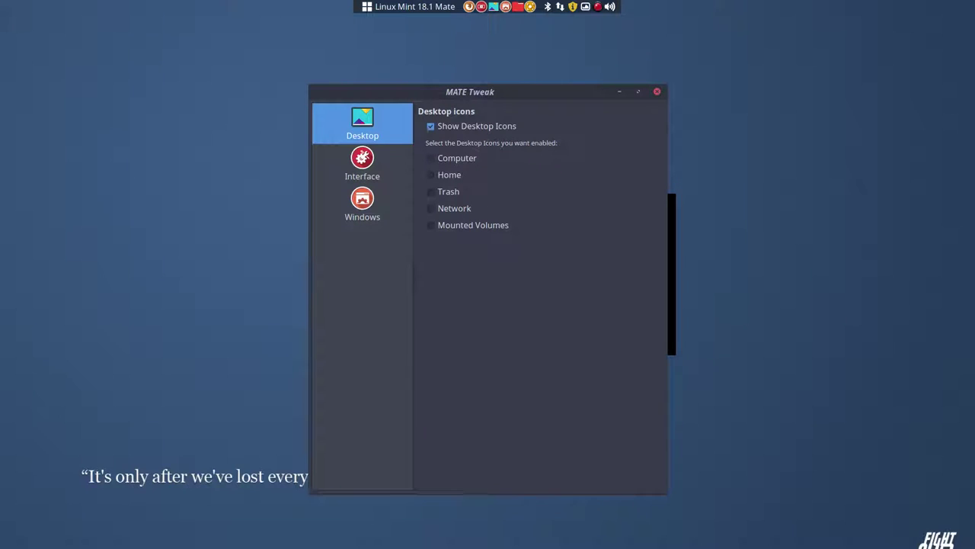
left_click(362, 164)
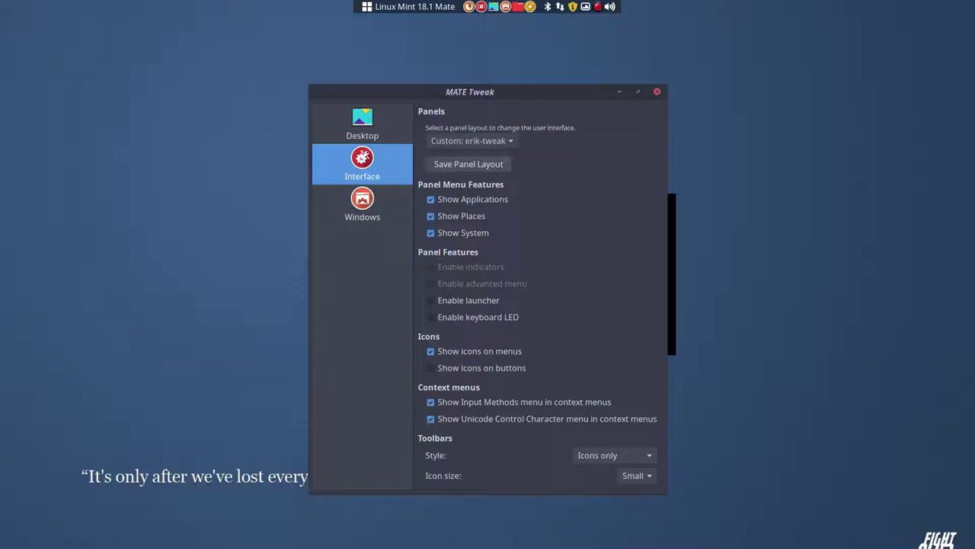
Check the panel layout choices in the Interface settings and keep the custom layout
key("space")
key("Down")
key("Down")
key("Up")
key("Up")
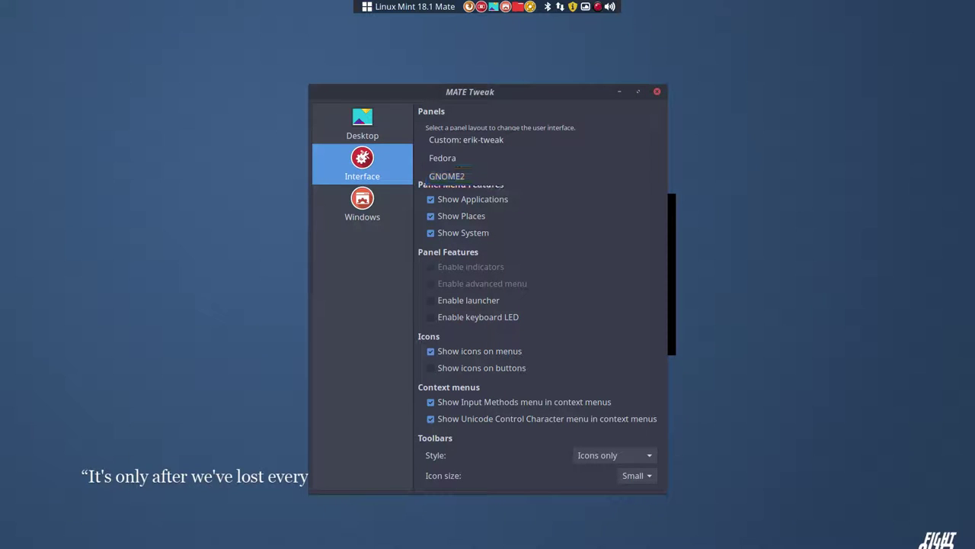
key("Return")
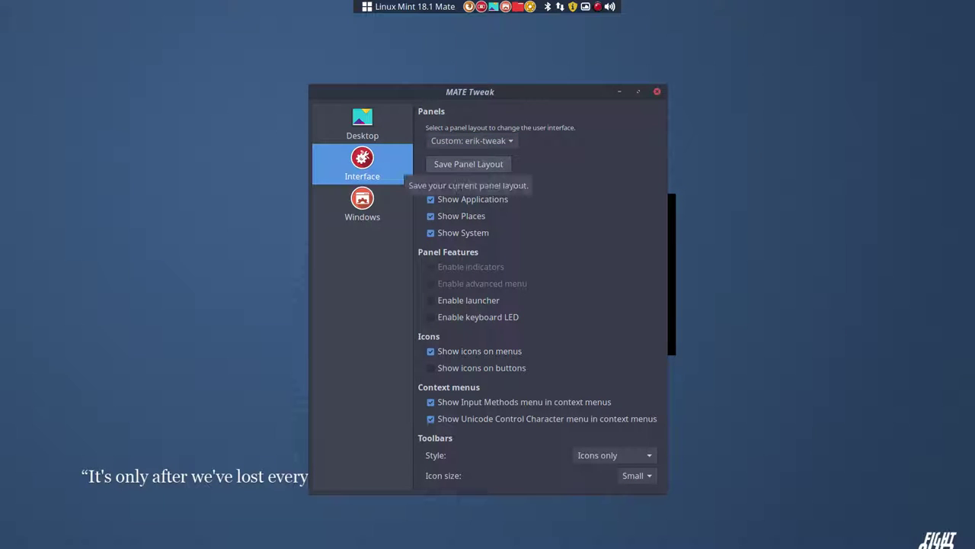
key("super")
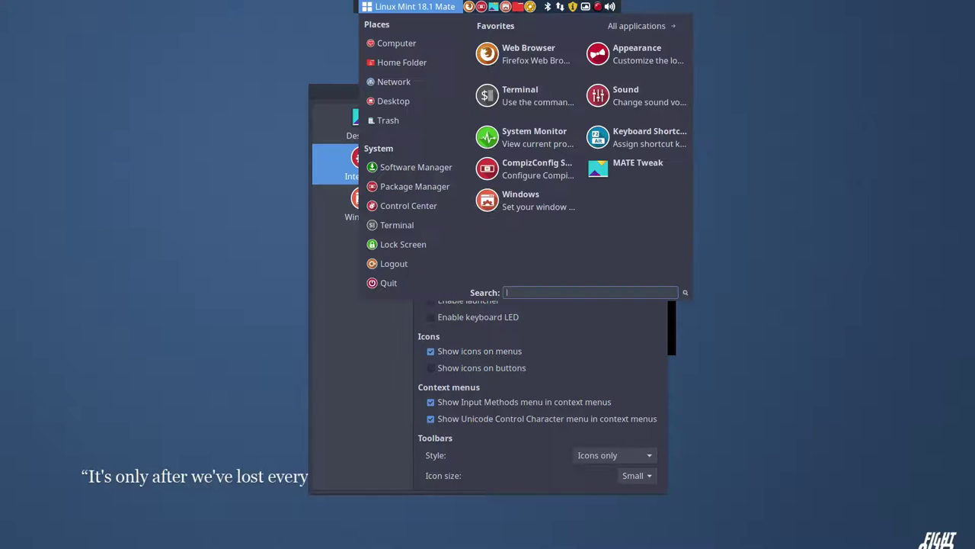
key("Down")
key("Down")
key("Down")
key("Down")
key("Down")
key("Down")
key("Down")
key("Down")
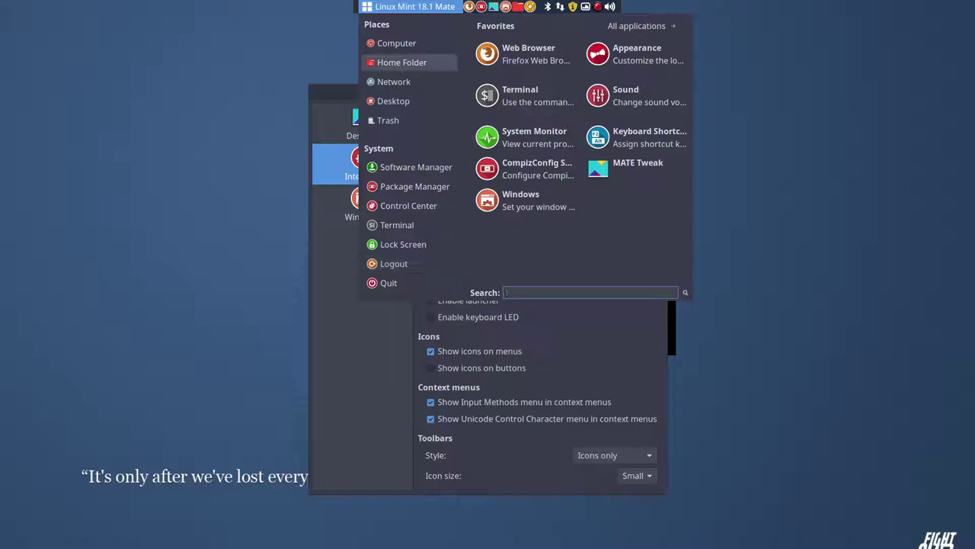
key("Right")
key("Down")
key("Down")
key("Down")
key("Up")
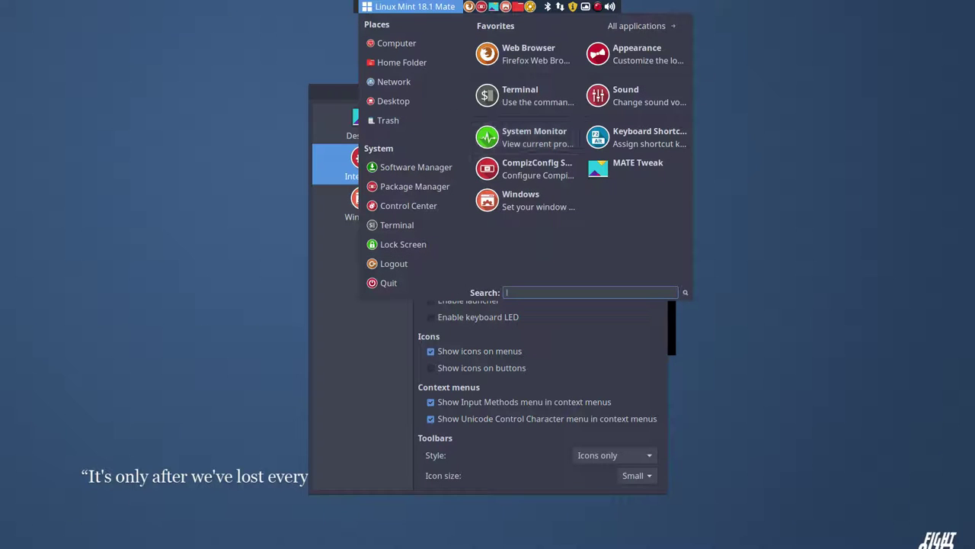
key("Down")
key("Left")
key("Down")
key("Left")
key("Escape")
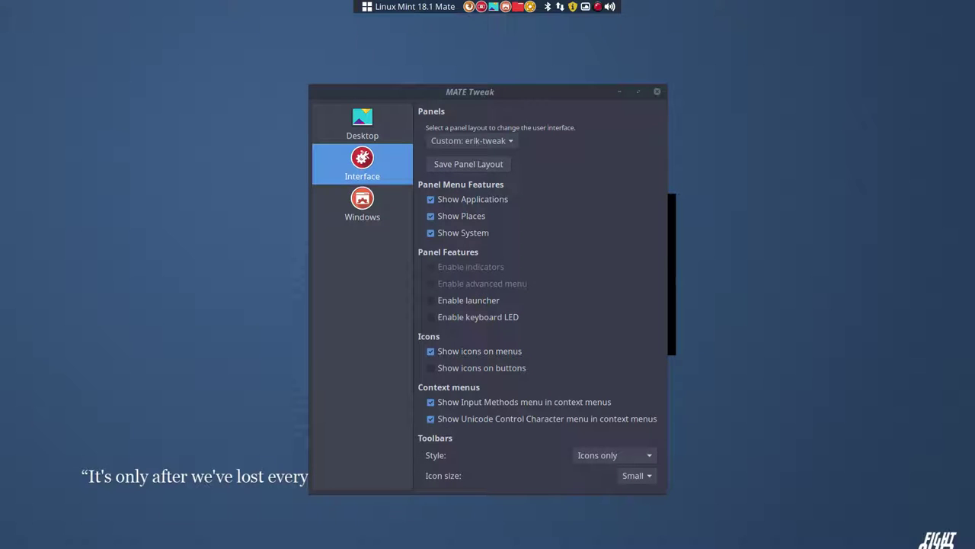
Review the available window managers in the Windows settings and keep Marco (No compositor) selected
left_click(362, 204)
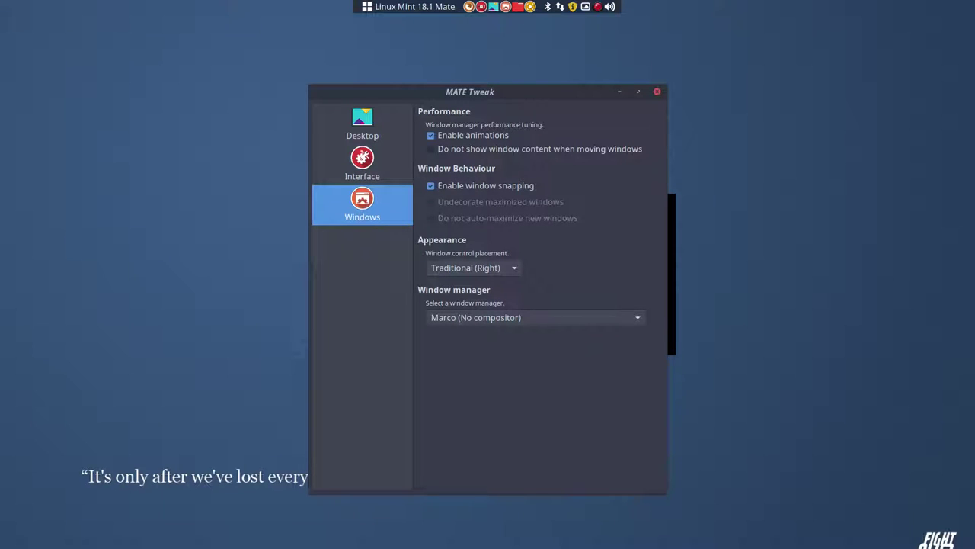
left_click(534, 317)
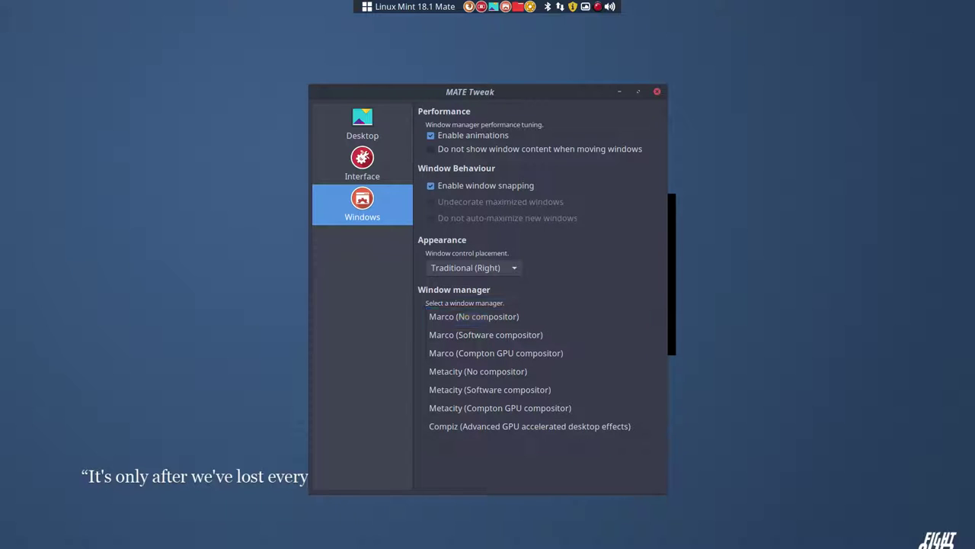
left_click(473, 316)
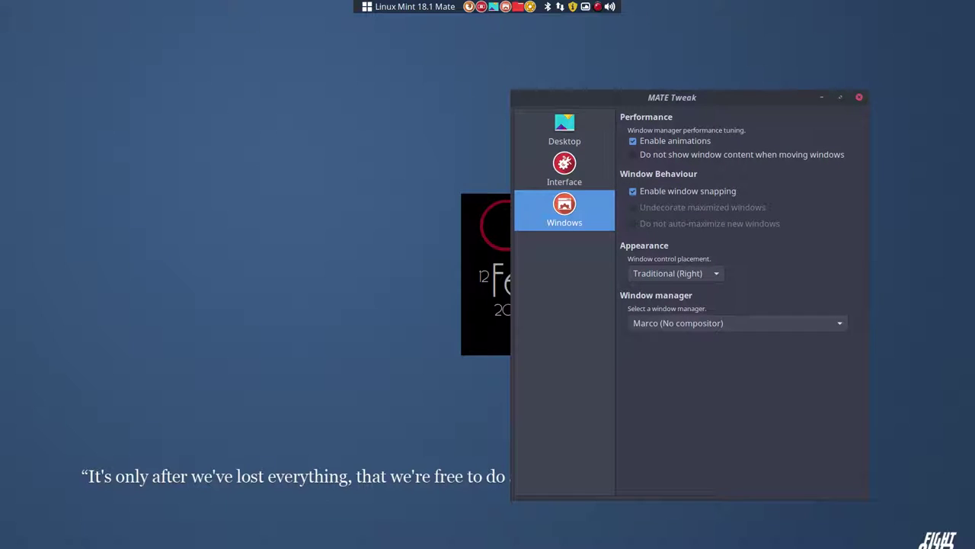
Arrange a Home folder window in the desktop's upper-left corner with a desktop terminal below it, shrinking both windows
left_click_drag(465, 139, 183, 29)
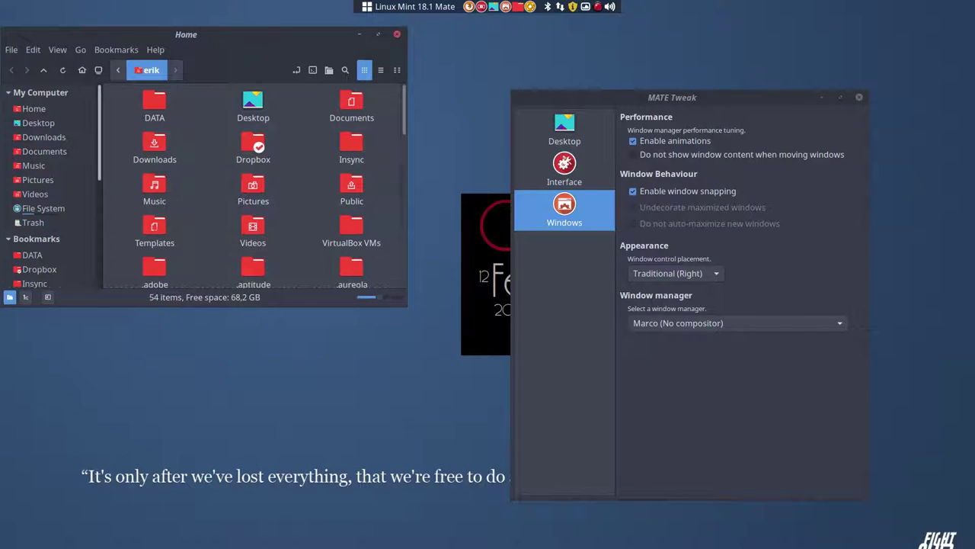
right_click(201, 303)
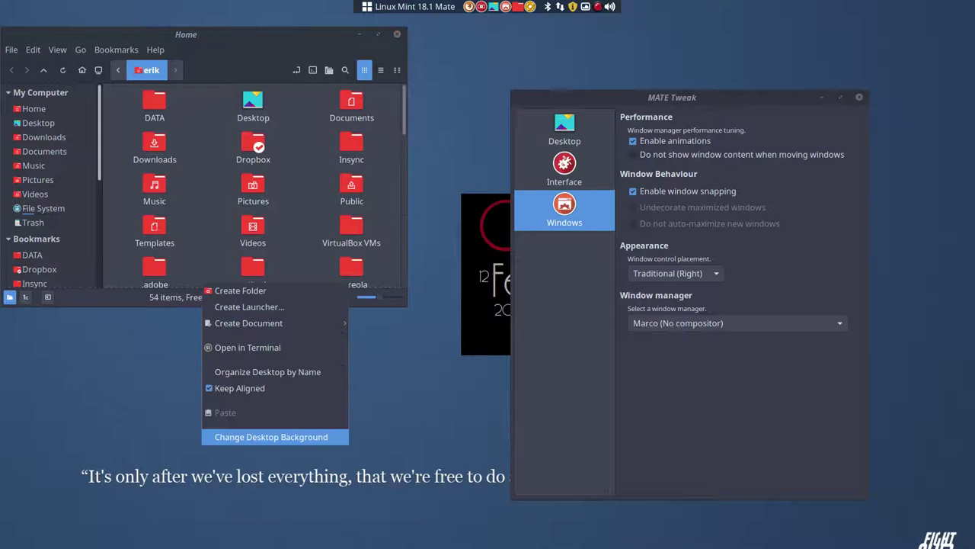
left_click(304, 347)
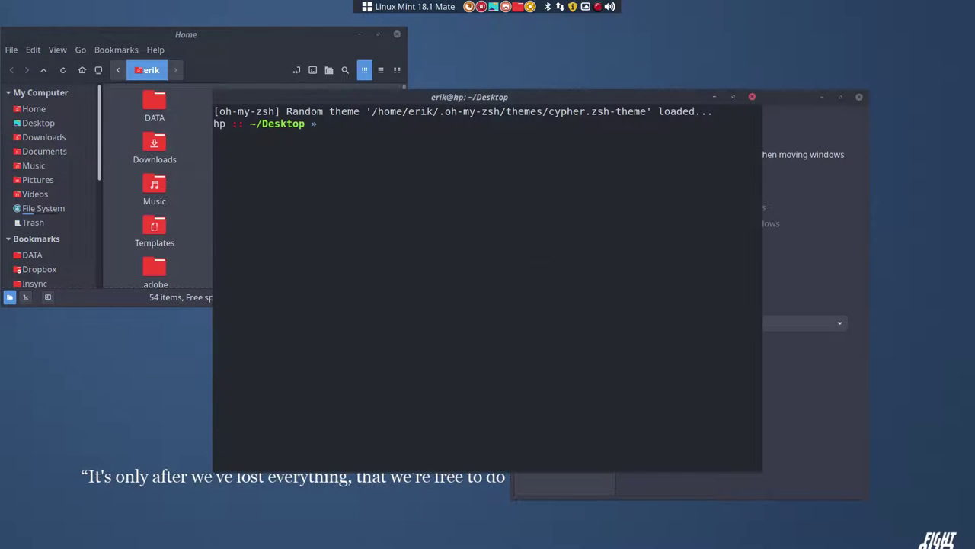
left_click_drag(561, 96, 447, 226)
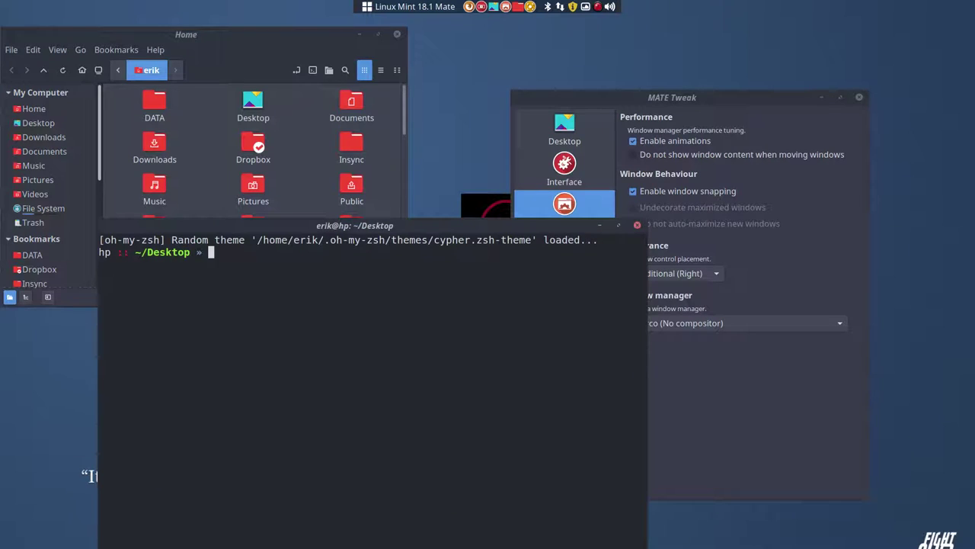
left_click_drag(646, 219, 305, 412)
left_click_drag(236, 419, 152, 362)
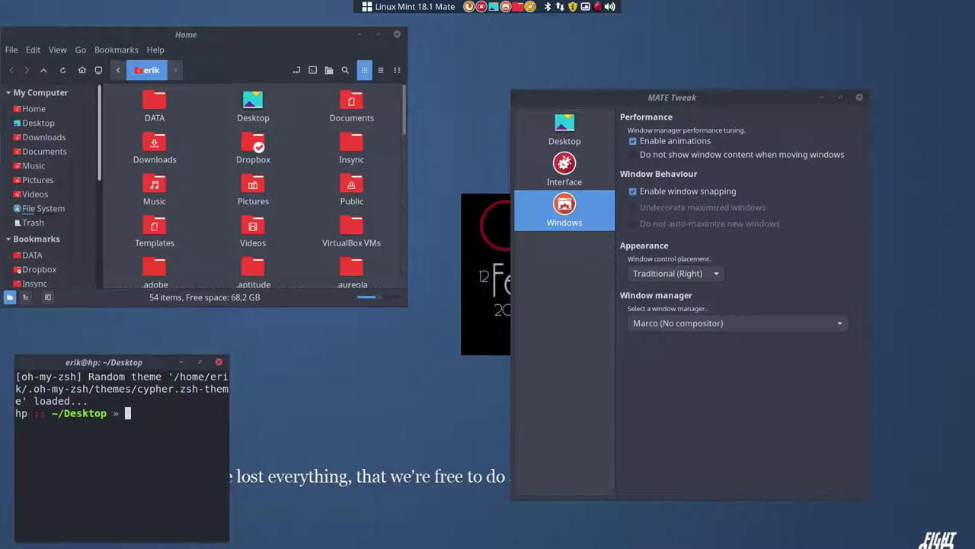
left_click_drag(404, 303, 282, 263)
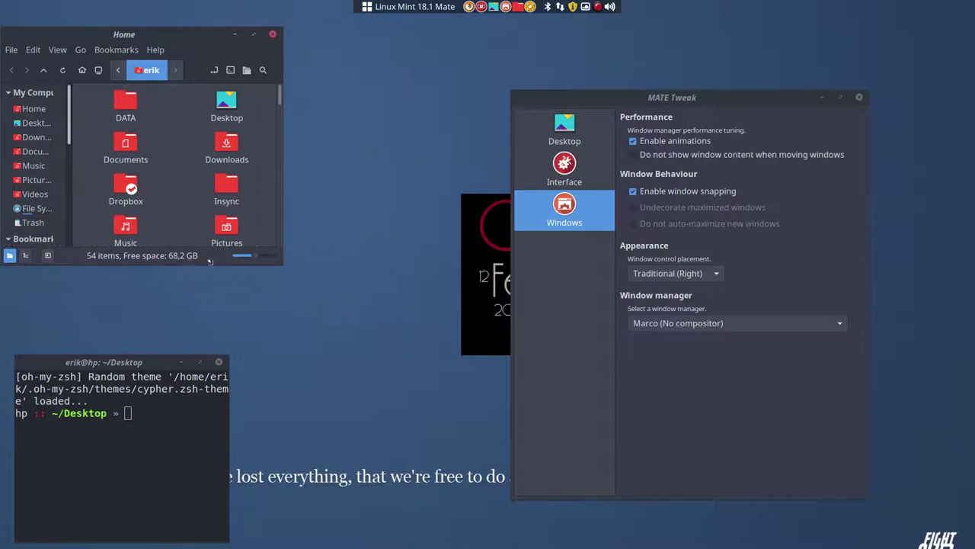
Move the MATE Tweak window to the right side of the desktop and set the window manager to Marco (Software compositor)
left_click_drag(670, 97, 770, 79)
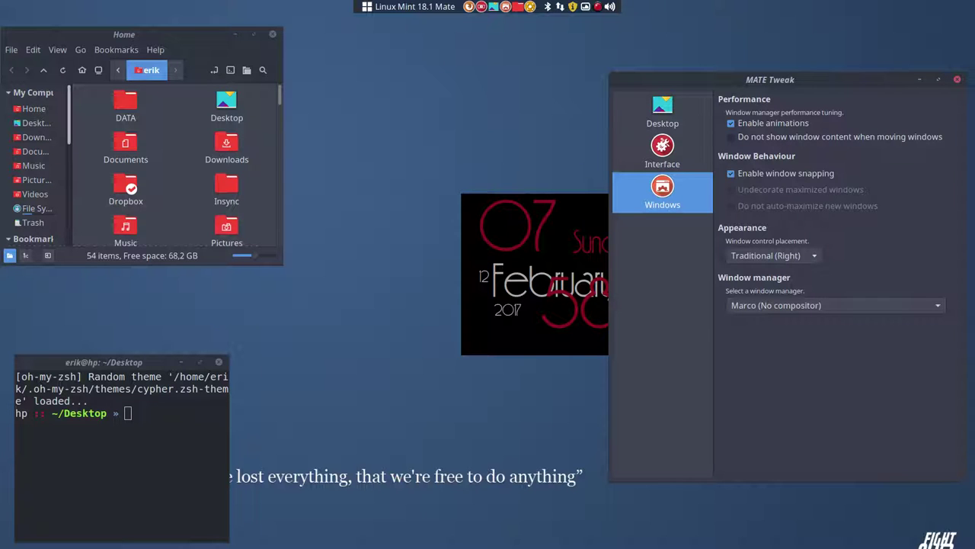
mouse_move(831, 79)
left_mouse_down()
mouse_move(805, 52)
mouse_move(817, 69)
left_mouse_up()
left_click(821, 295)
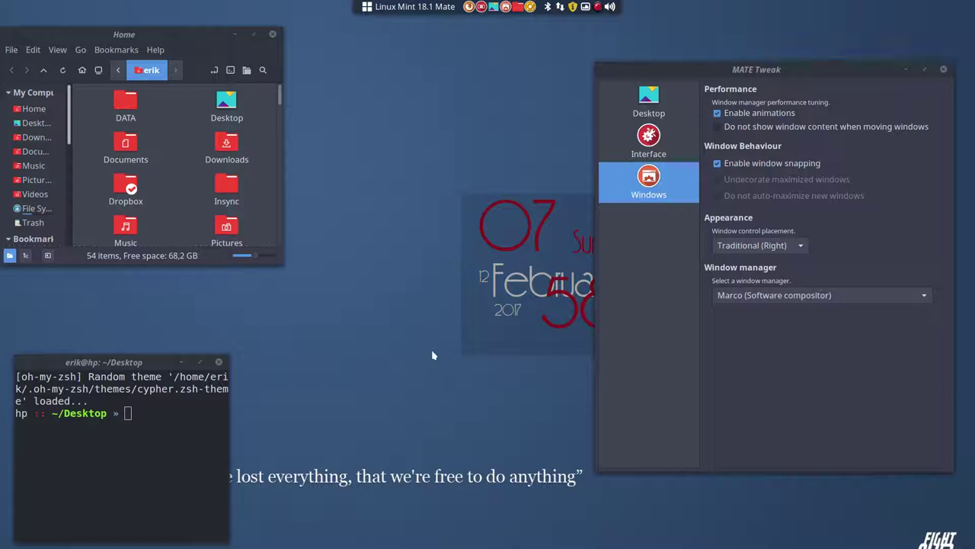
Close the terminal, open a new one from the desktop, and shrink and place it below the Home folder window
left_click_drag(142, 362, 162, 356)
left_click(237, 358)
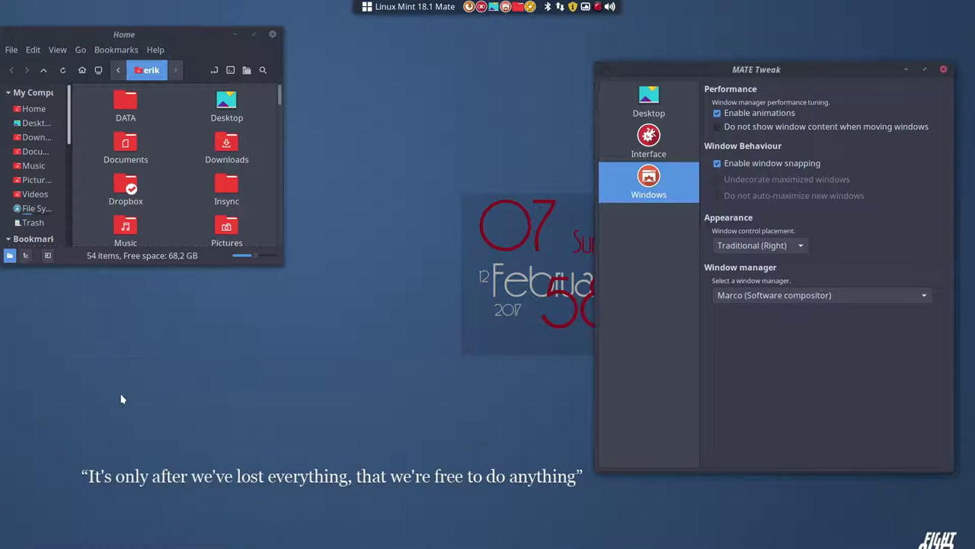
right_click(122, 398)
left_click(166, 297)
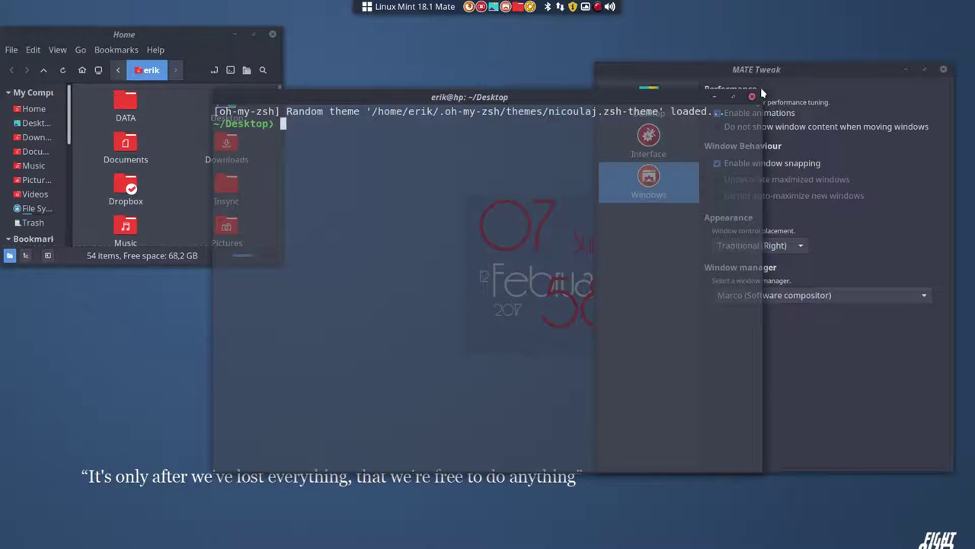
left_click_drag(764, 94, 484, 324)
left_click_drag(400, 335, 187, 384)
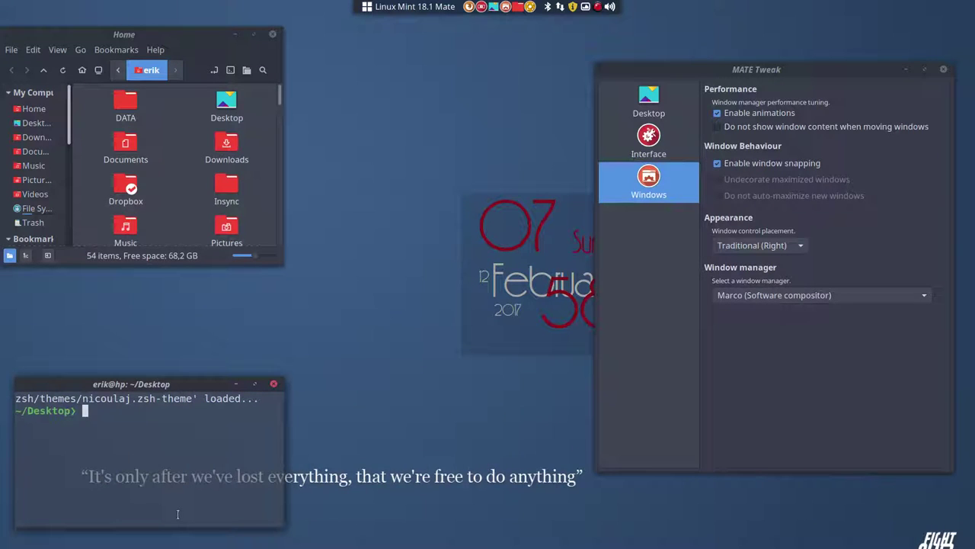
left_click(180, 36)
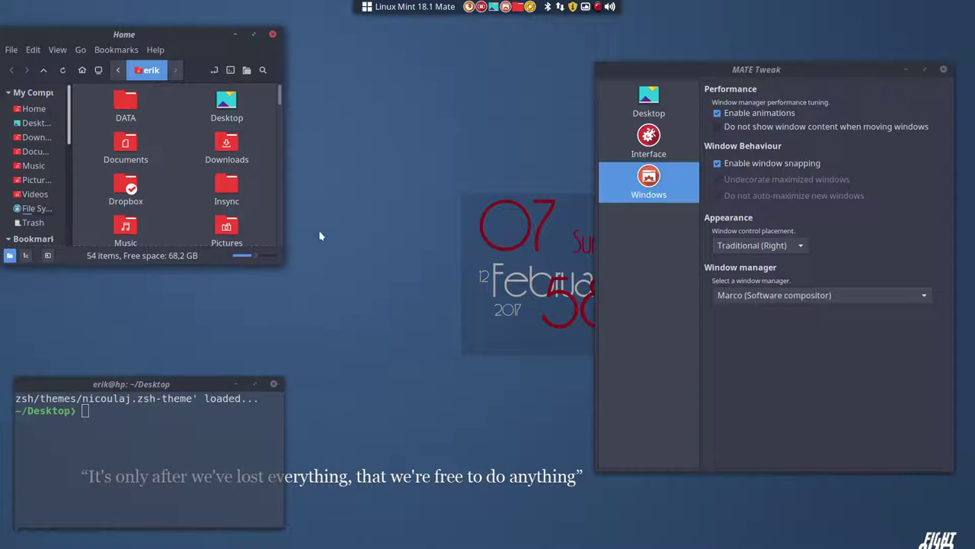
left_click(393, 6)
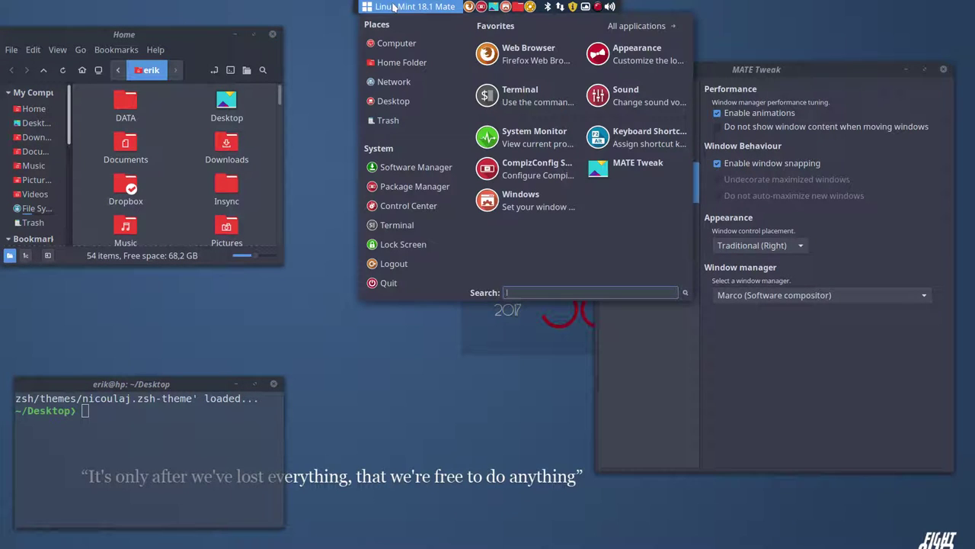
left_click(822, 378)
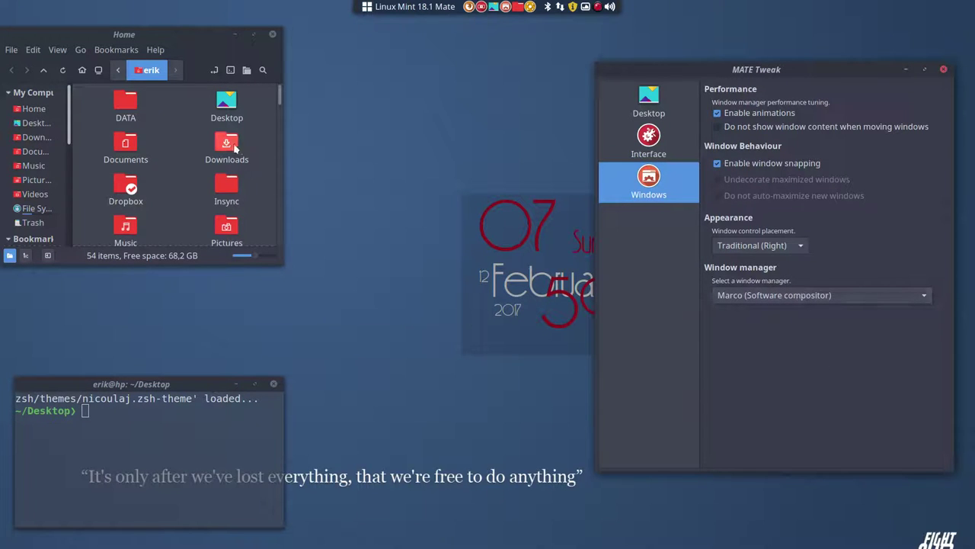
Delete compton.conf and compton (copy).conf from the hidden .config folder in the Home folder
scroll(180, 196, "down", 6)
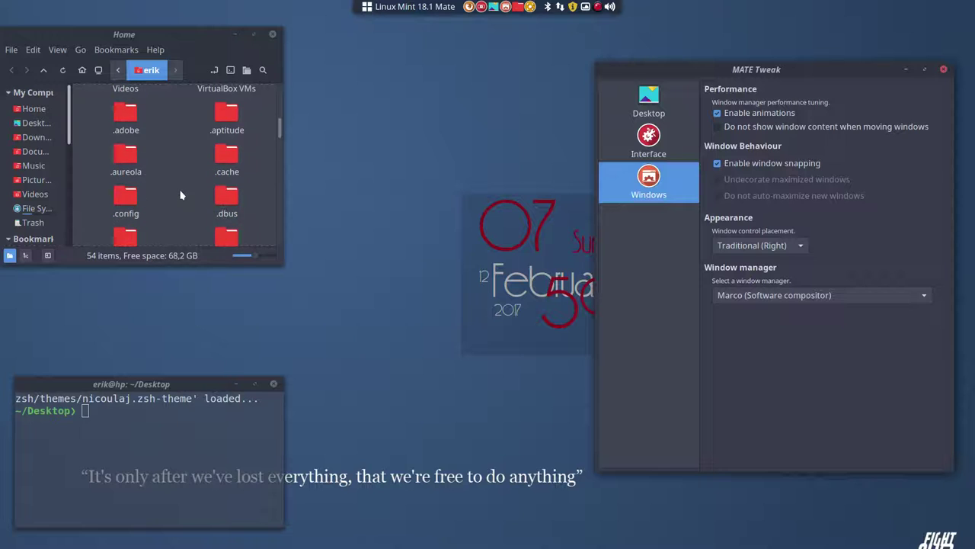
double_click(126, 212)
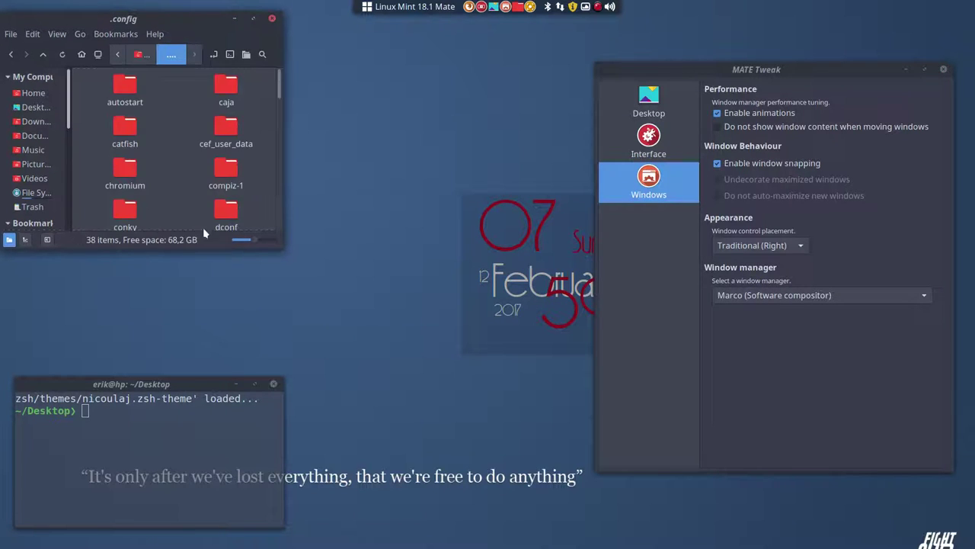
scroll(203, 226, "down", 15)
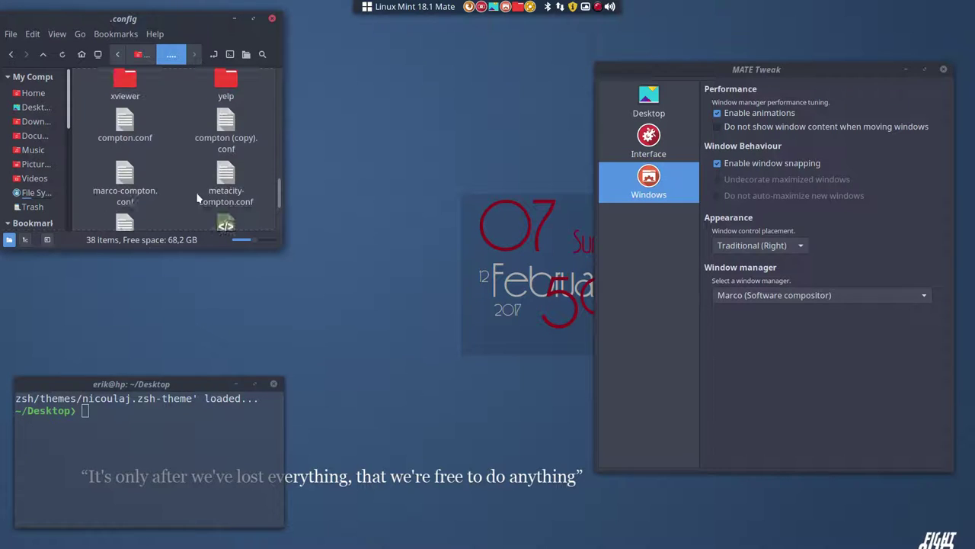
left_click_drag(86, 116, 238, 140)
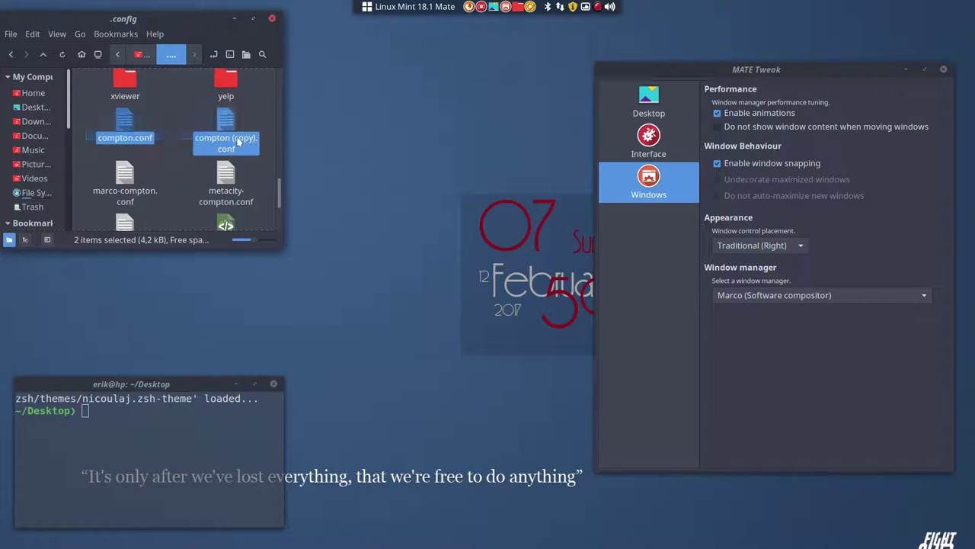
key("Delete")
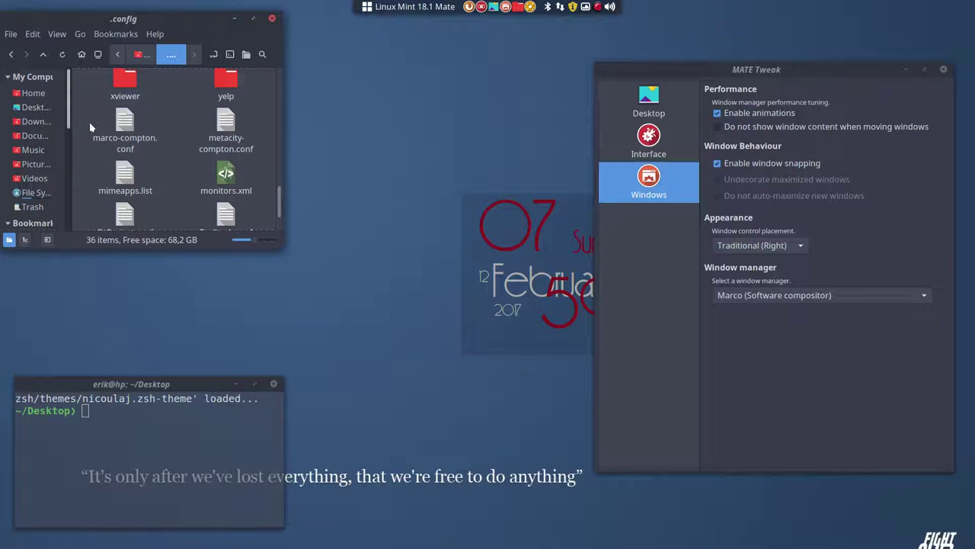
Set the window manager to Marco (Compton GPU compositor) in MATE Tweak and keep it
left_click(122, 143)
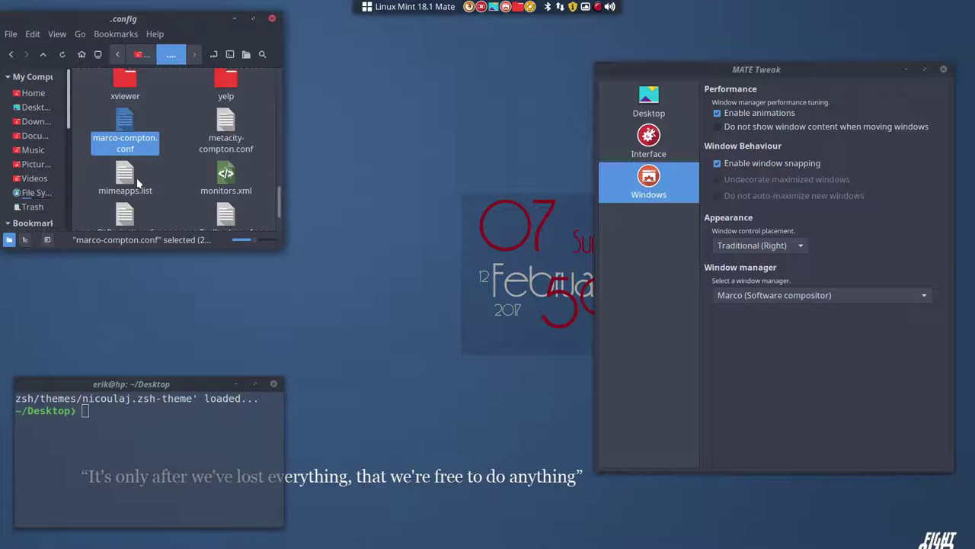
left_click(771, 294)
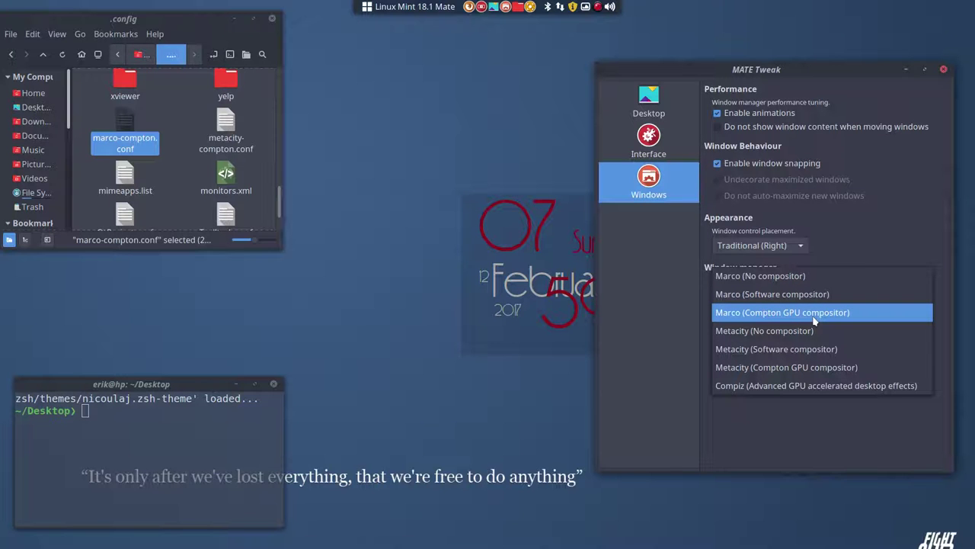
left_click(814, 320)
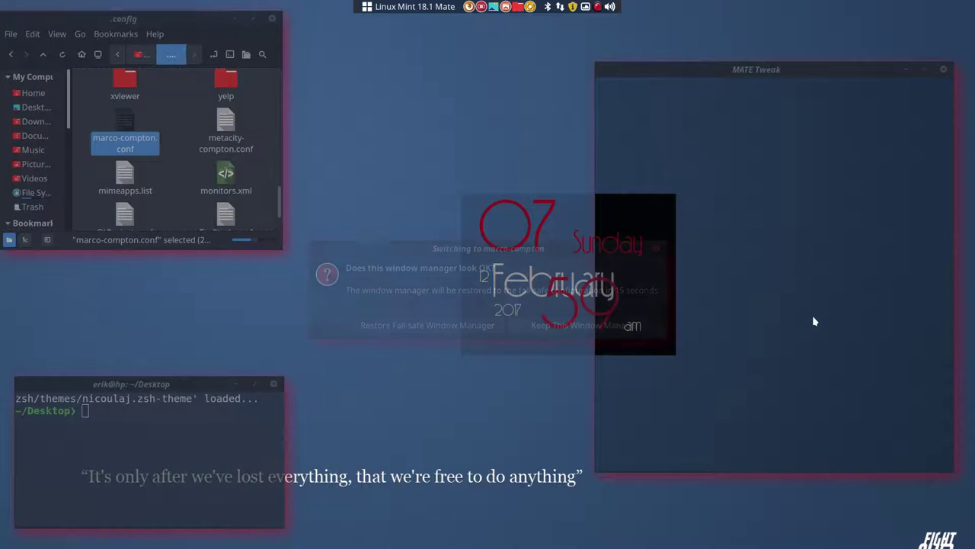
left_click(557, 325)
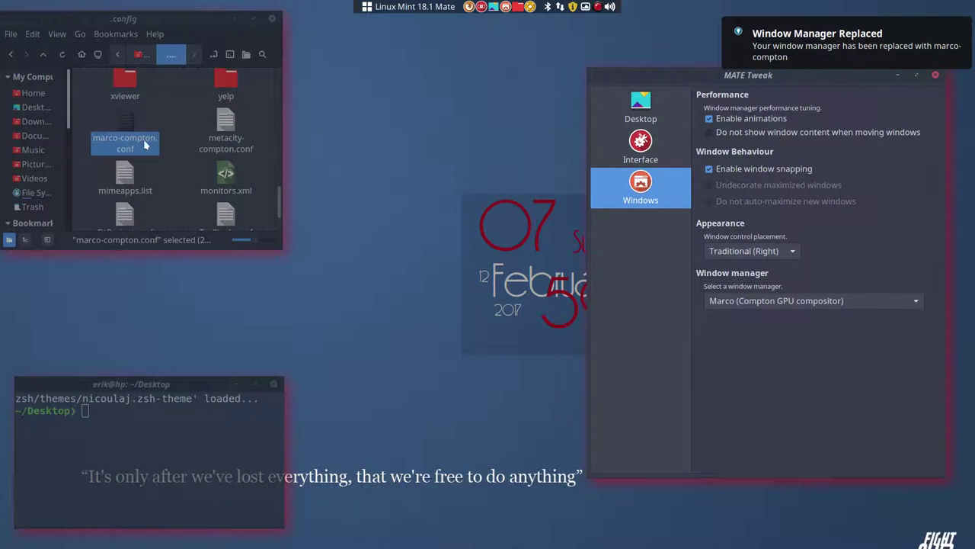
Open marco-compton.conf from the .config folder and highlight the shadow-red line in its Shadow section
left_click(156, 122)
left_click(125, 128)
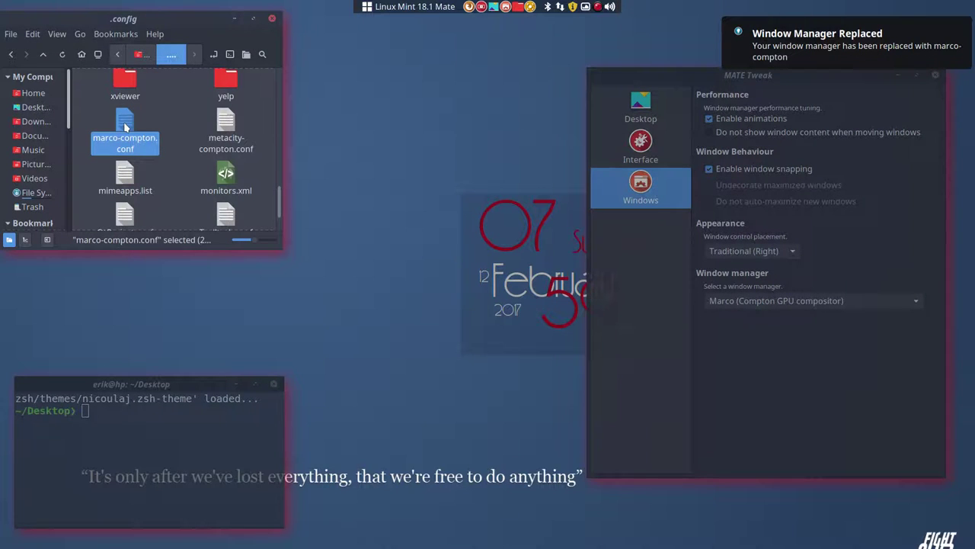
double_click(126, 127)
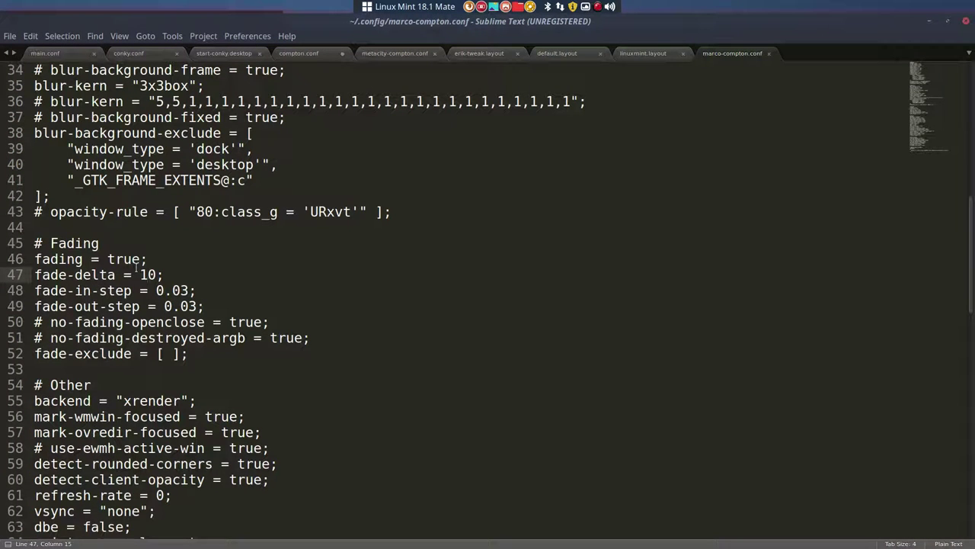
scroll(110, 283, "up", 11)
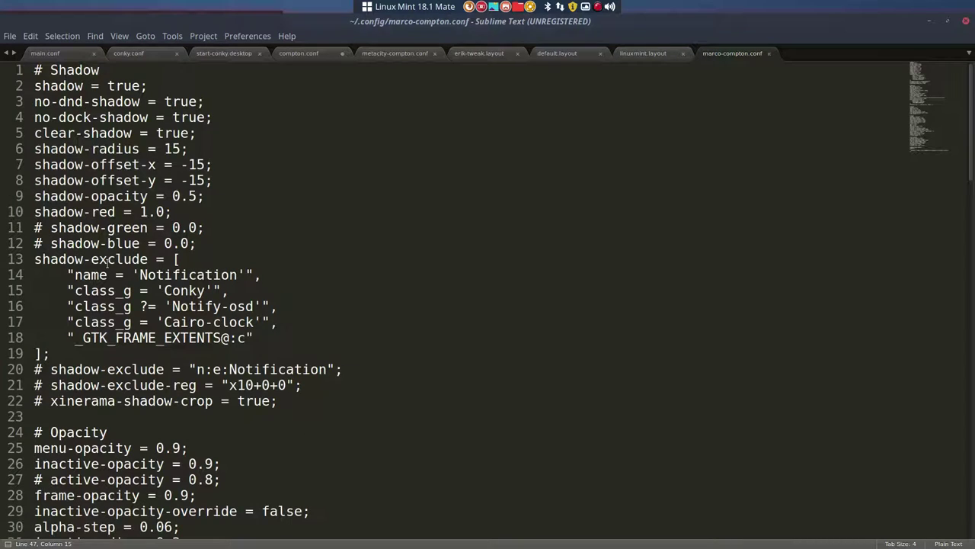
left_click_drag(190, 211, 27, 211)
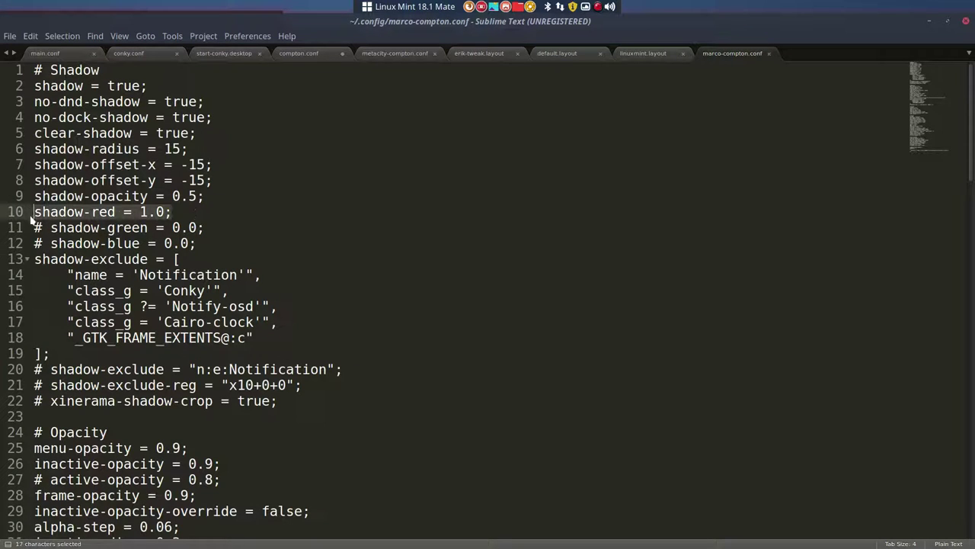
Comment out the shadow-red line with #, remove the comment mark again, and minimize the text editor
left_click(33, 213)
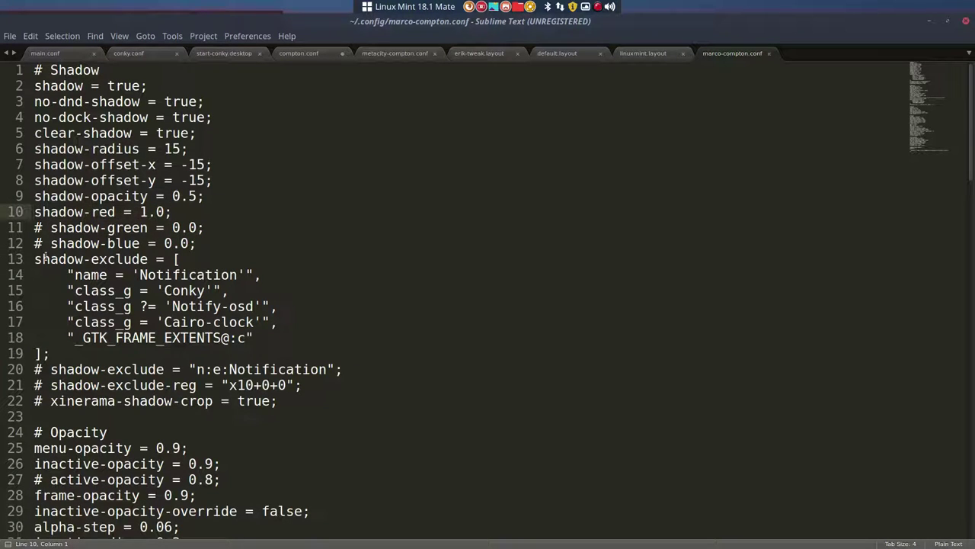
type("#")
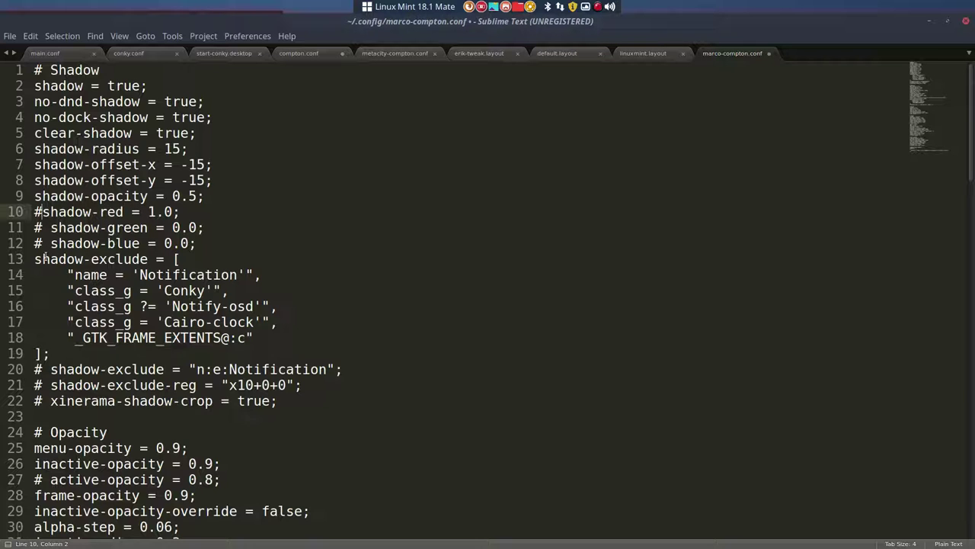
key("BackSpace")
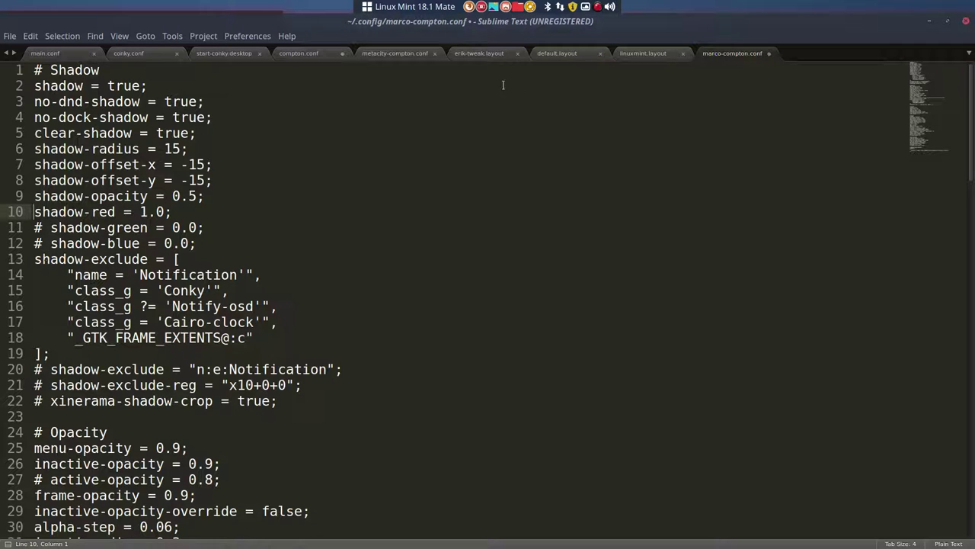
left_click(930, 20)
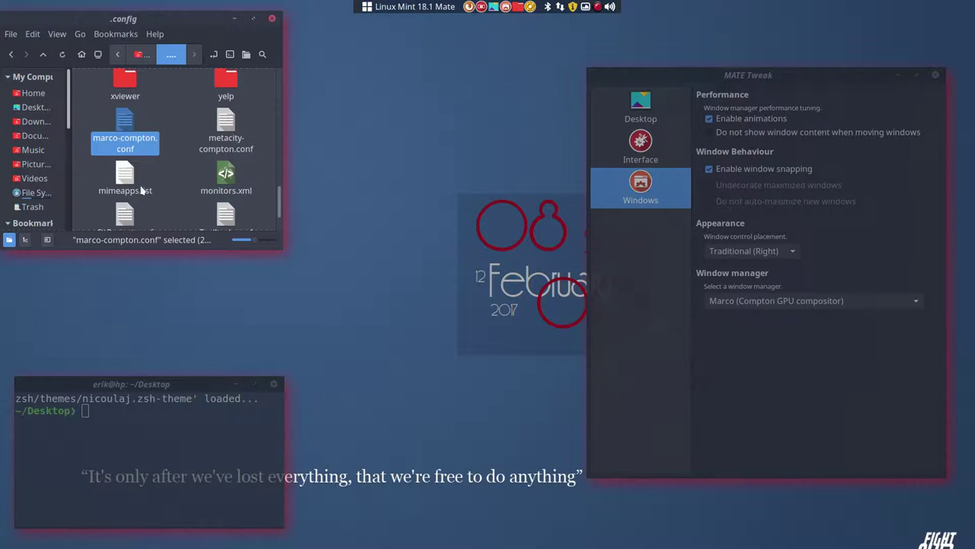
Switch focus between the .config folder, MATE Tweak and the main menu to examine the window transparency and shadows
left_click(194, 106)
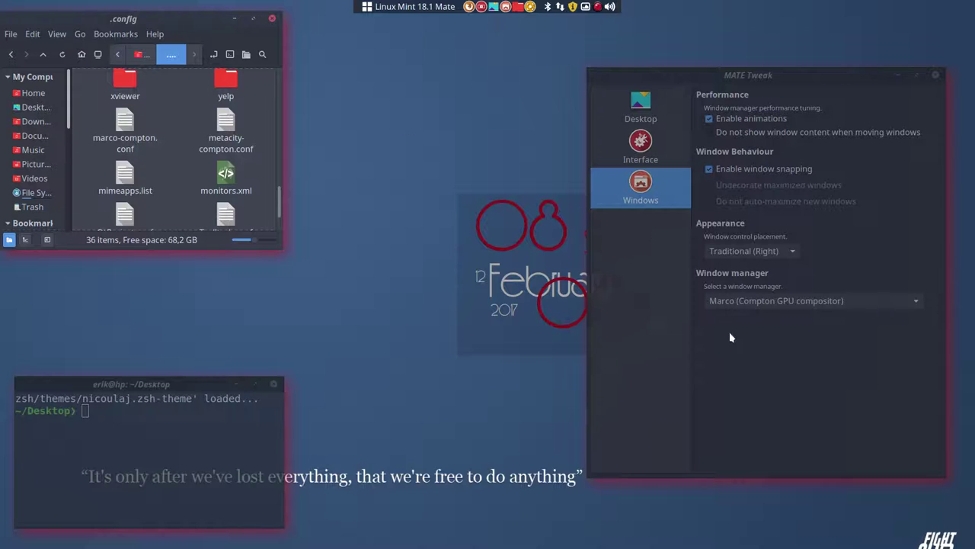
left_click(737, 403)
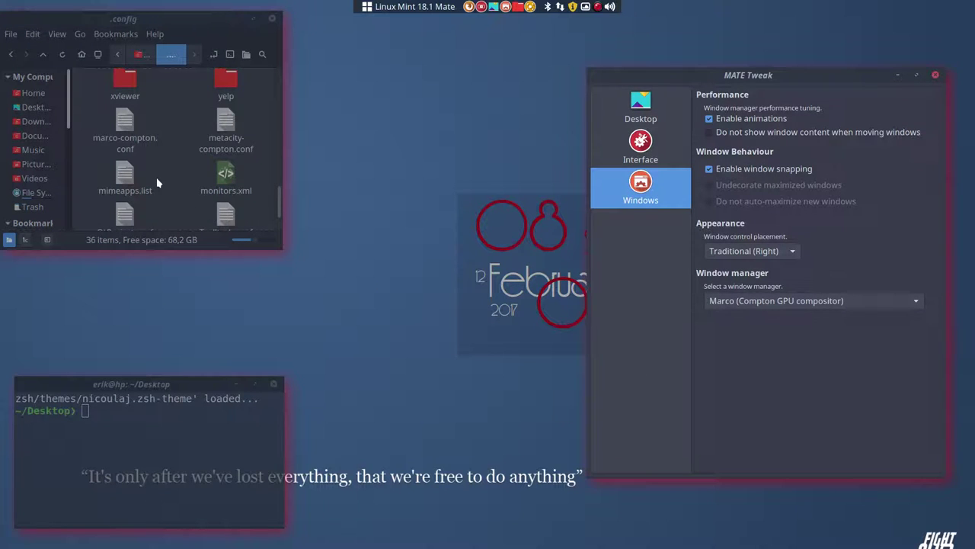
left_click(405, 7)
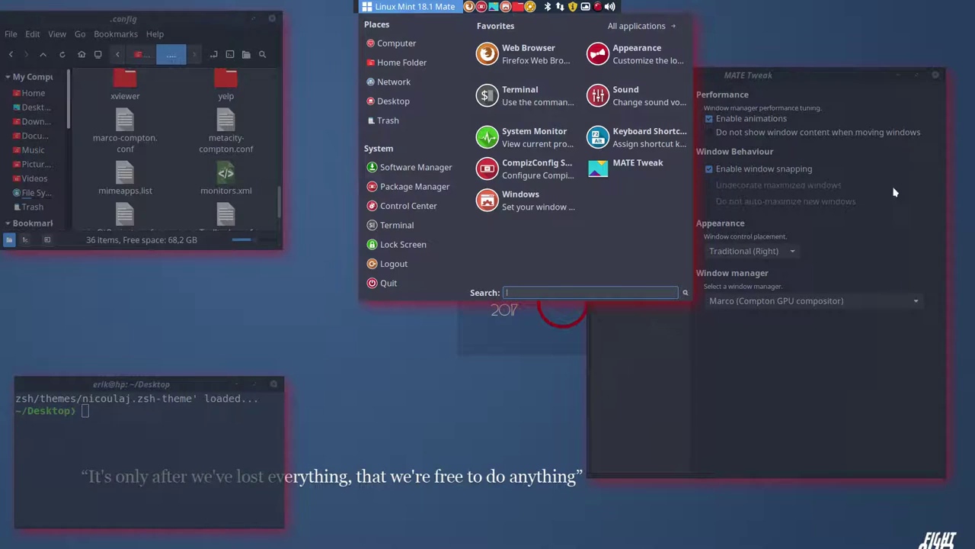
left_click(883, 246)
Set the panel layout to Fedora in the Interface settings and browse the categories of the Applications menu
left_click(639, 103)
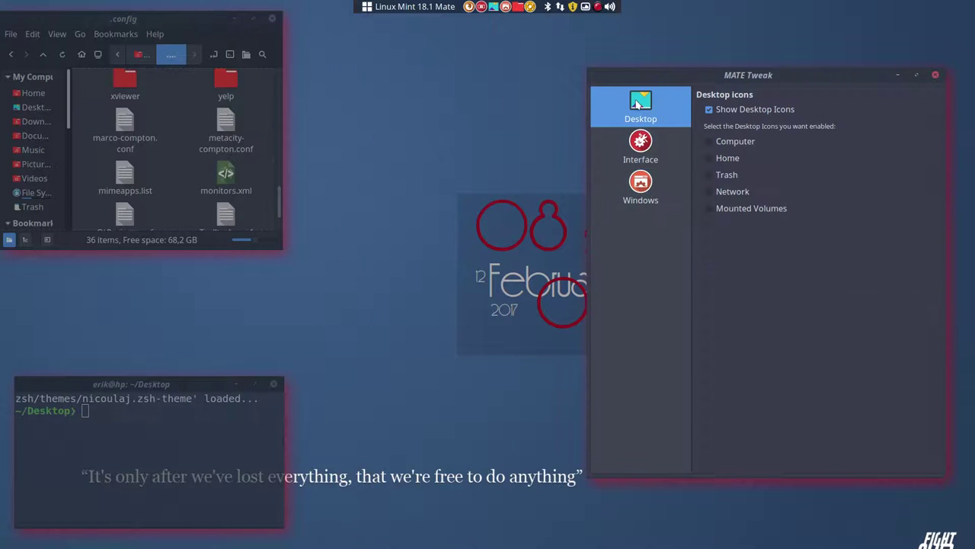
left_click(634, 156)
left_click(767, 127)
left_click(768, 141)
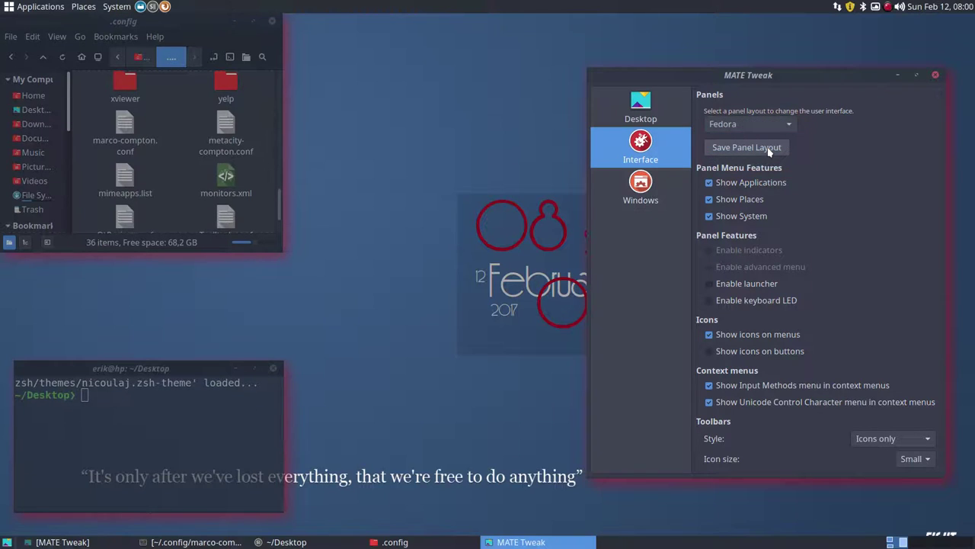
left_click(38, 6)
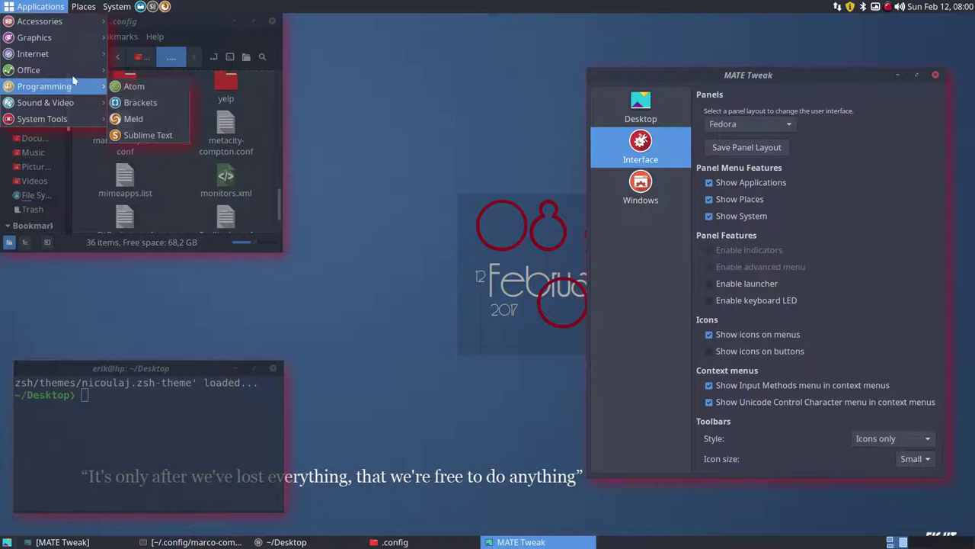
mouse_move(74, 74)
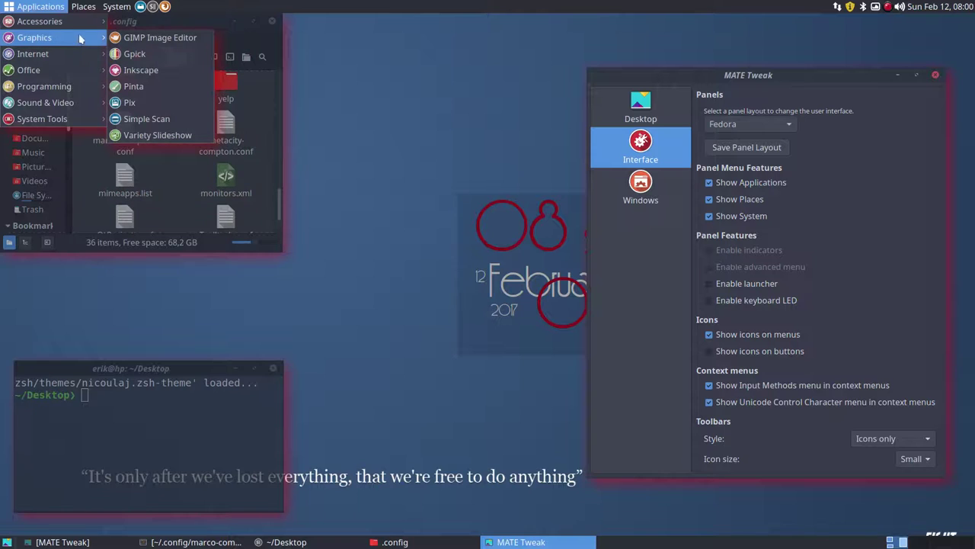
mouse_move(81, 28)
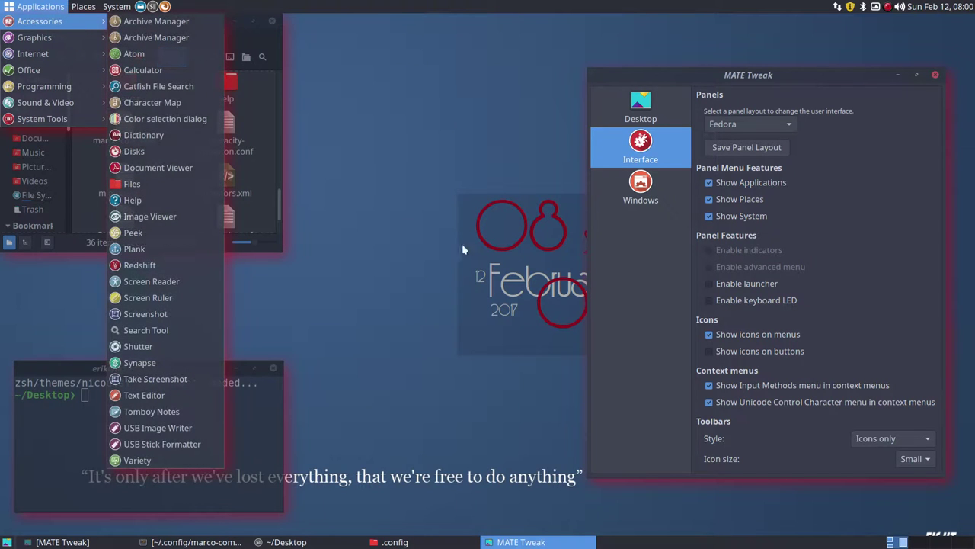
left_click(333, 284)
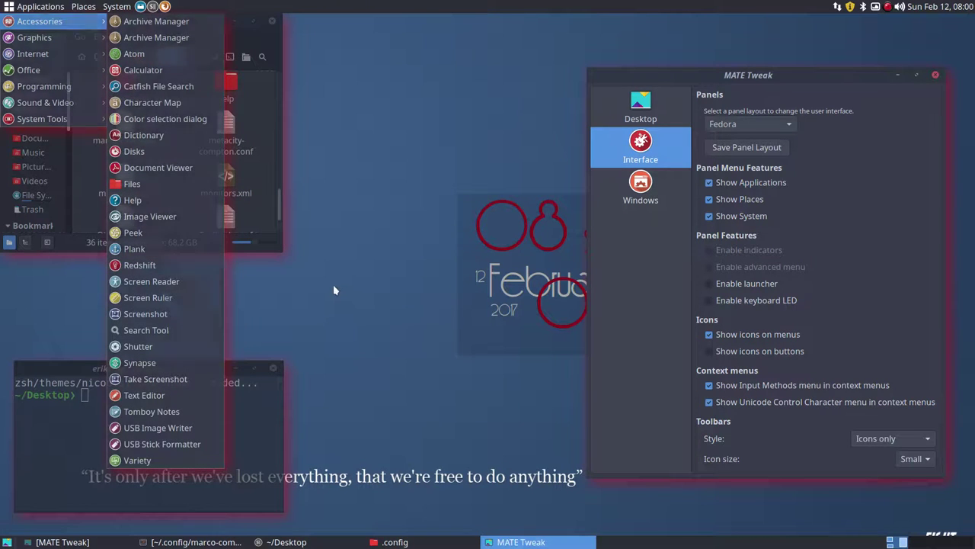
Set the panel layout to GNOME2 and look through the Applications, Places and System menus
left_click(751, 124)
left_click(729, 144)
left_click(45, 10)
mouse_move(75, 8)
mouse_move(115, 7)
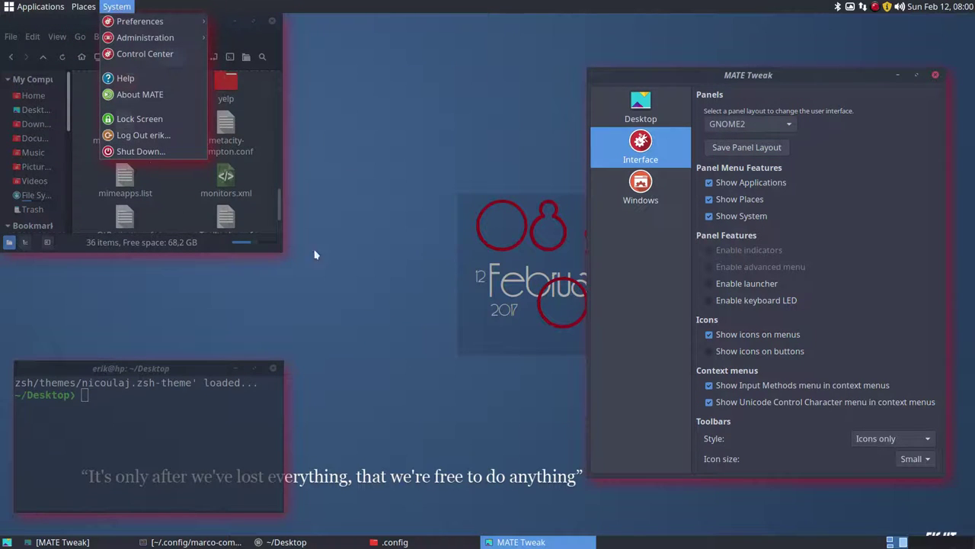
Switch the panel layout back to the saved custom layout and check the main menu's appearance
left_click(709, 115)
left_click(736, 124)
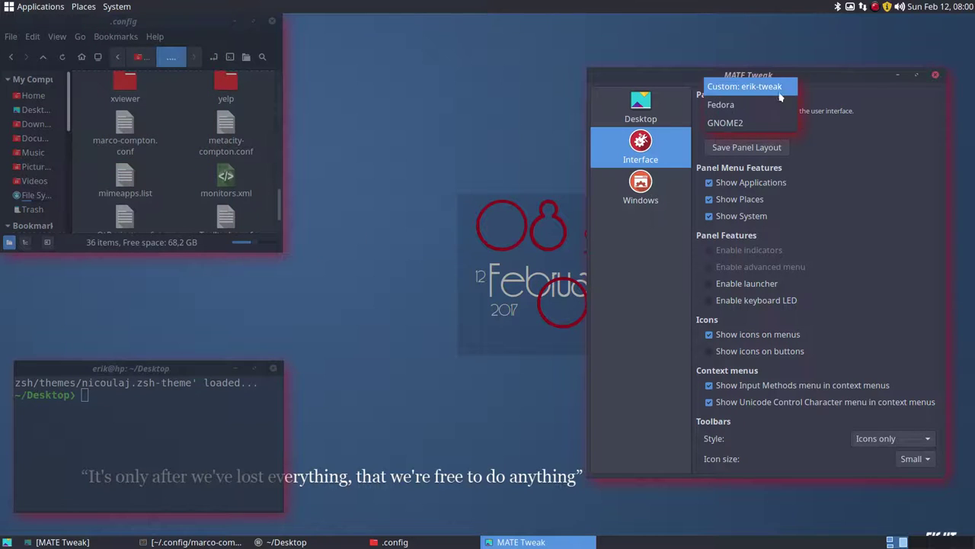
left_click(783, 85)
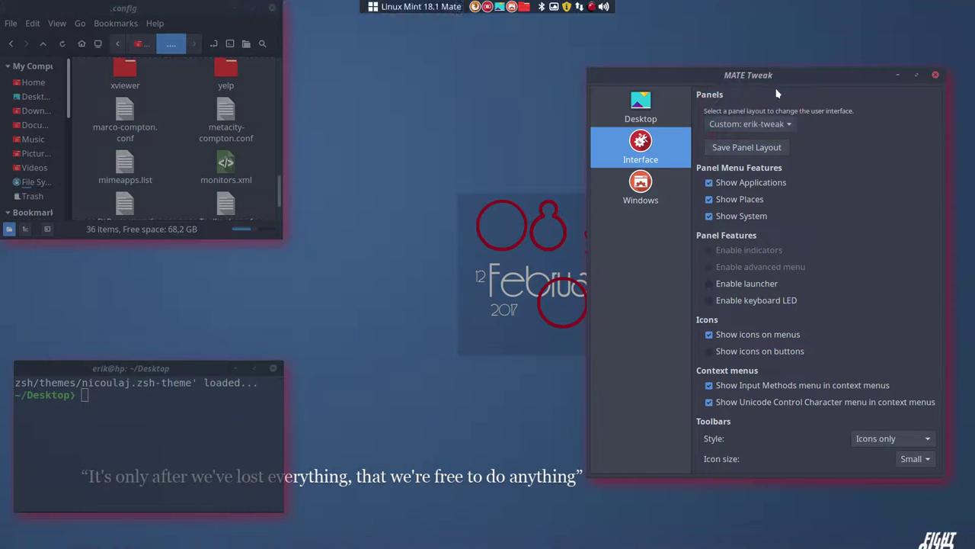
left_click(420, 6)
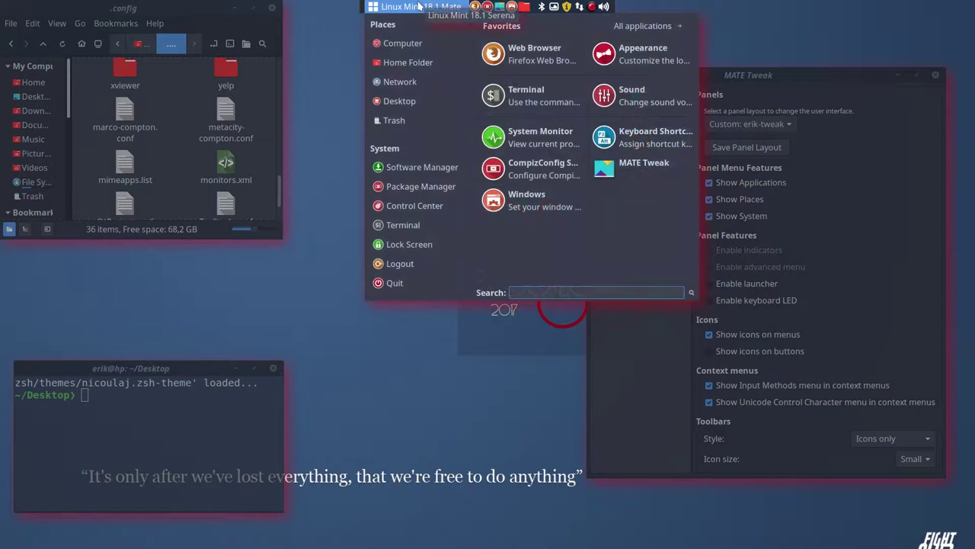
left_click(397, 383)
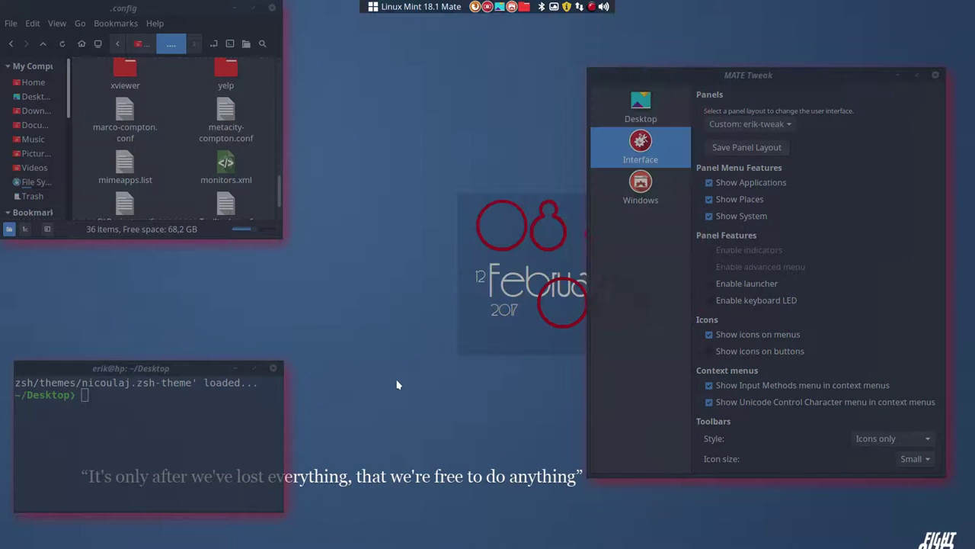
Set the window manager to Metacity (No compositor) in the Windows settings and check the main menu's appearance
left_click(626, 196)
left_click(800, 303)
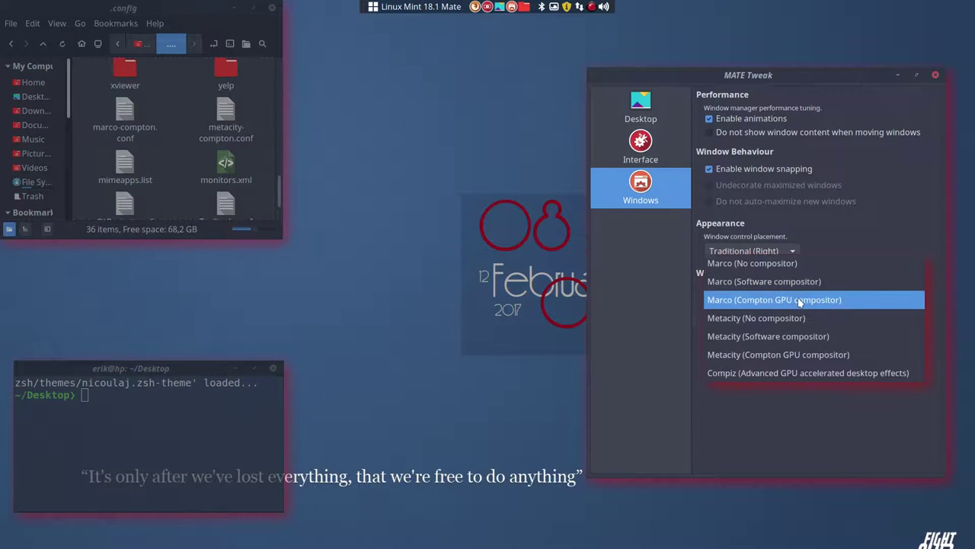
left_click(766, 320)
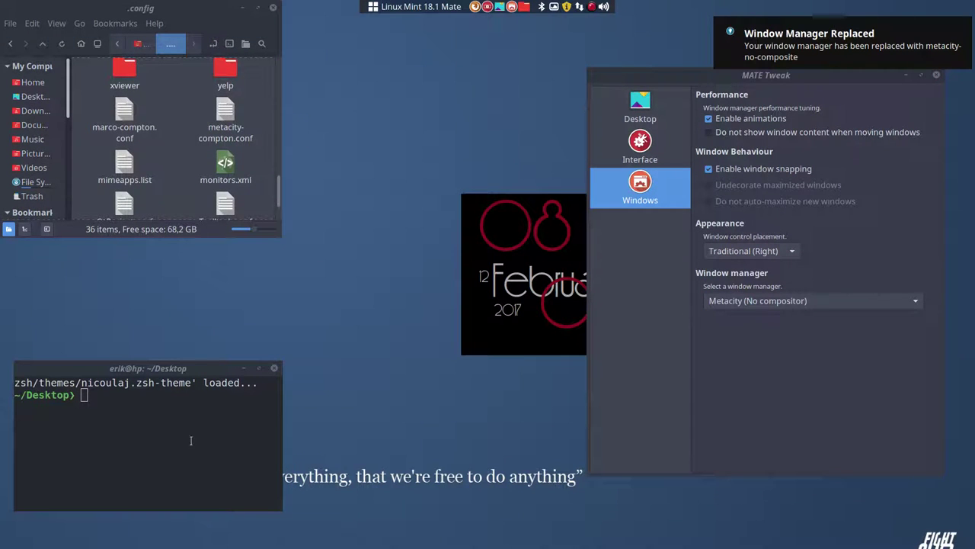
left_click(415, 6)
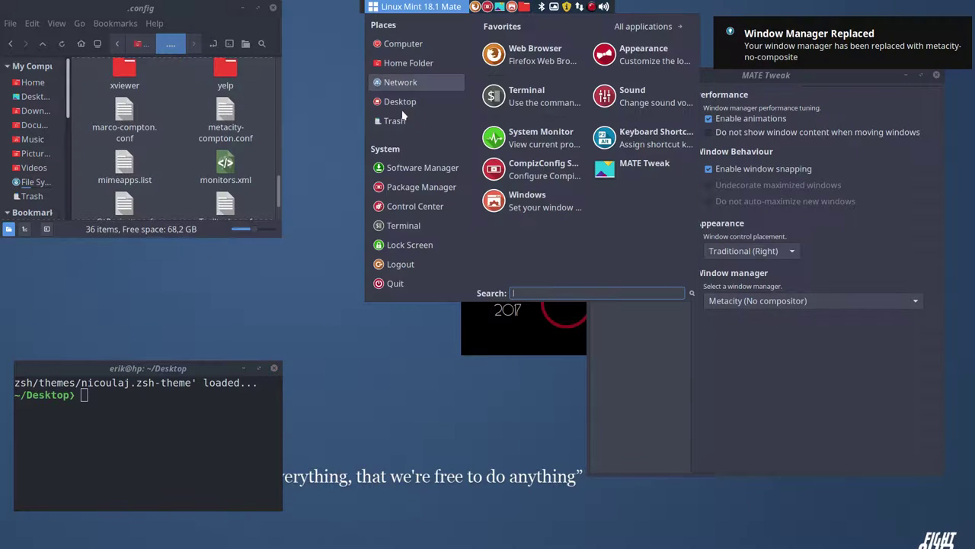
left_click(459, 375)
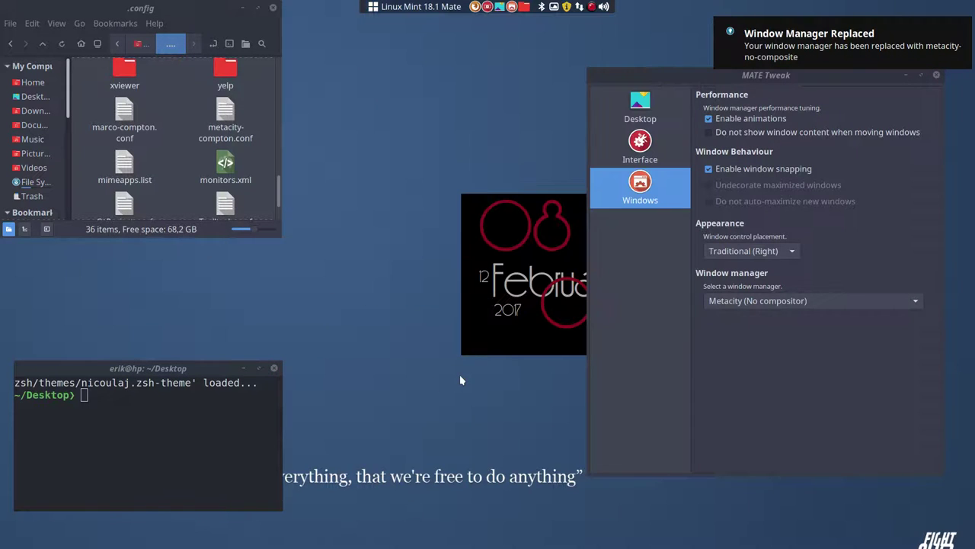
Set the window manager to Metacity (Software compositor) and check how the main menu and the terminal and file manager windows look
left_click(790, 305)
left_click(824, 319)
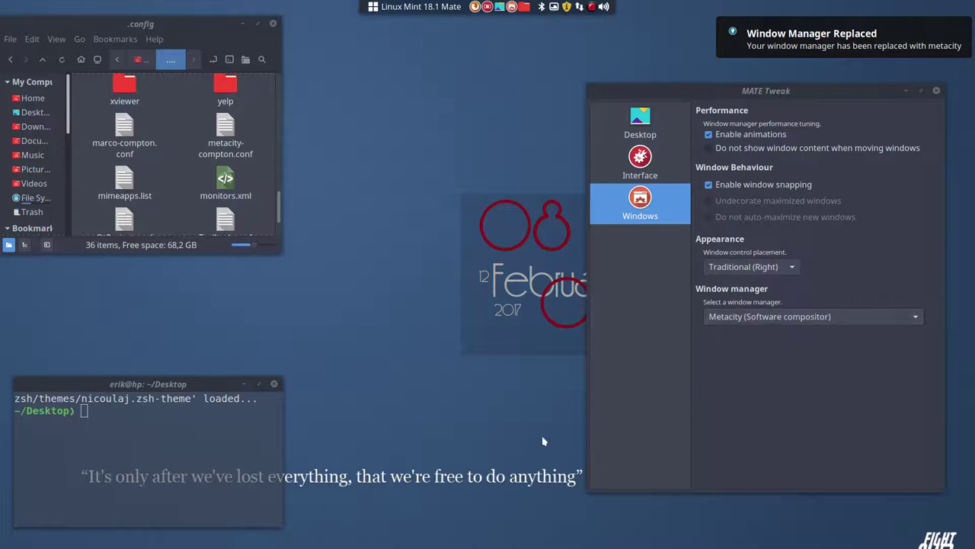
left_click(417, 5)
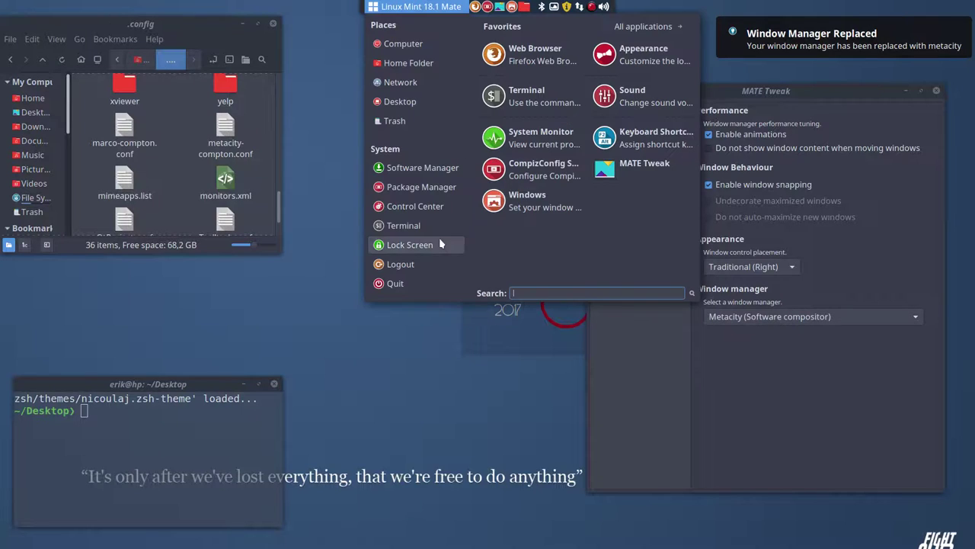
left_click(446, 362)
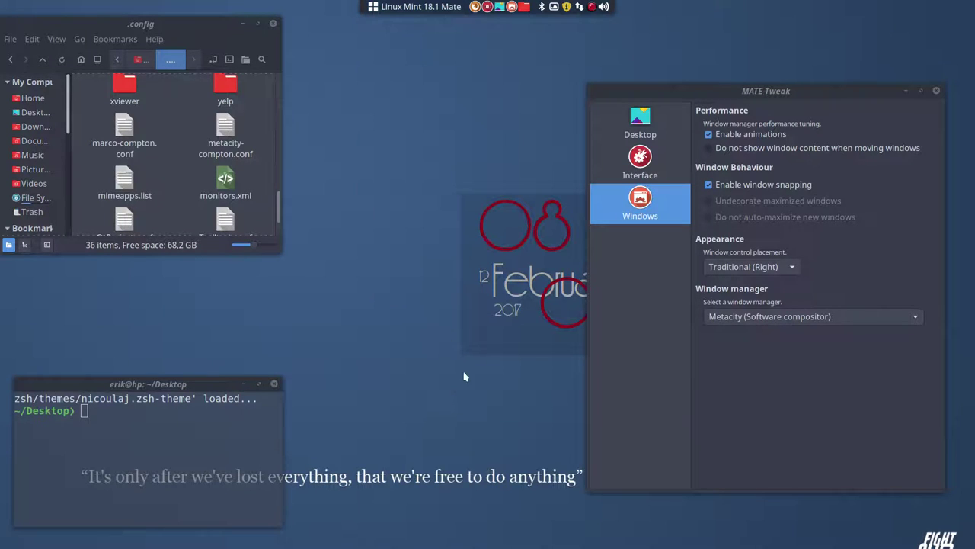
left_click(111, 463)
left_click(177, 153)
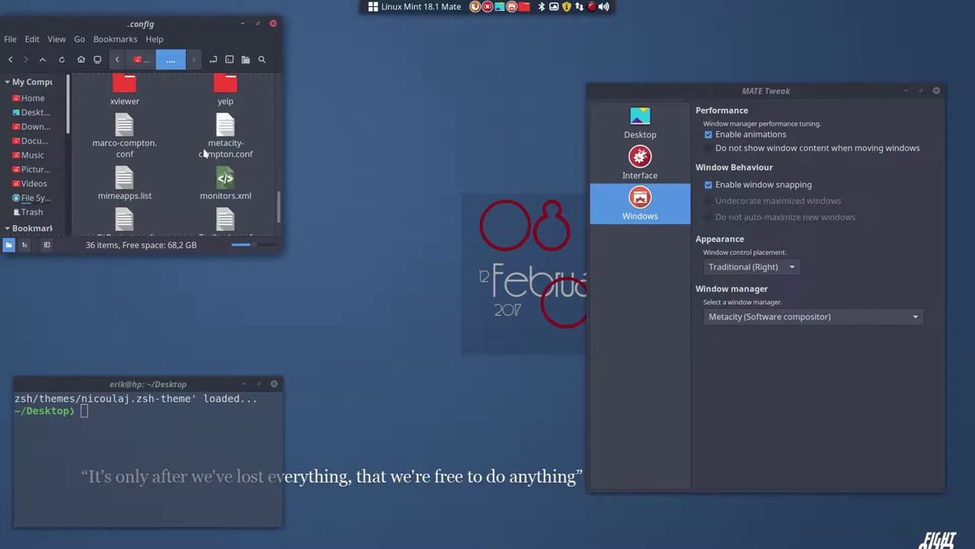
Select metacity-compton.conf in the .config folder, switch the window manager to Metacity (Compton GPU compositor) and keep it
left_click(222, 124)
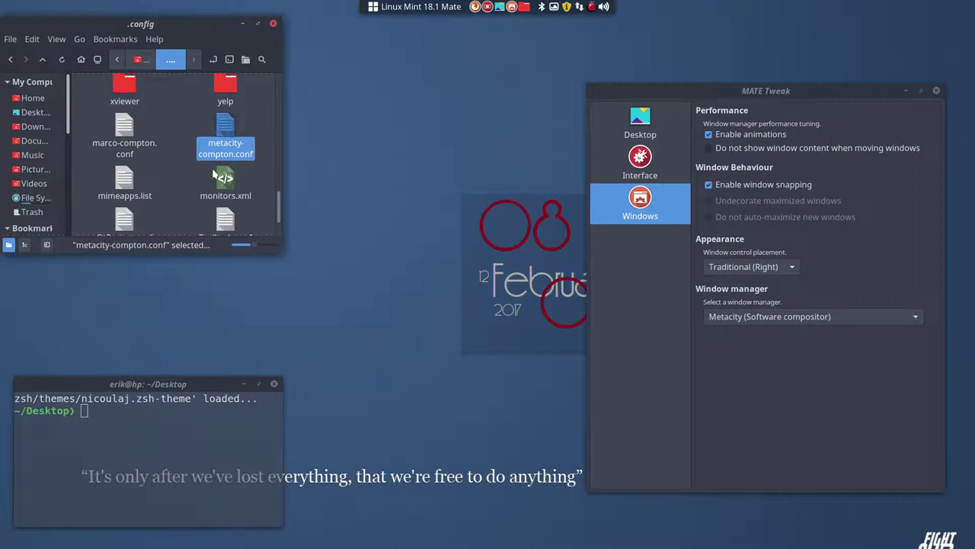
left_click(751, 319)
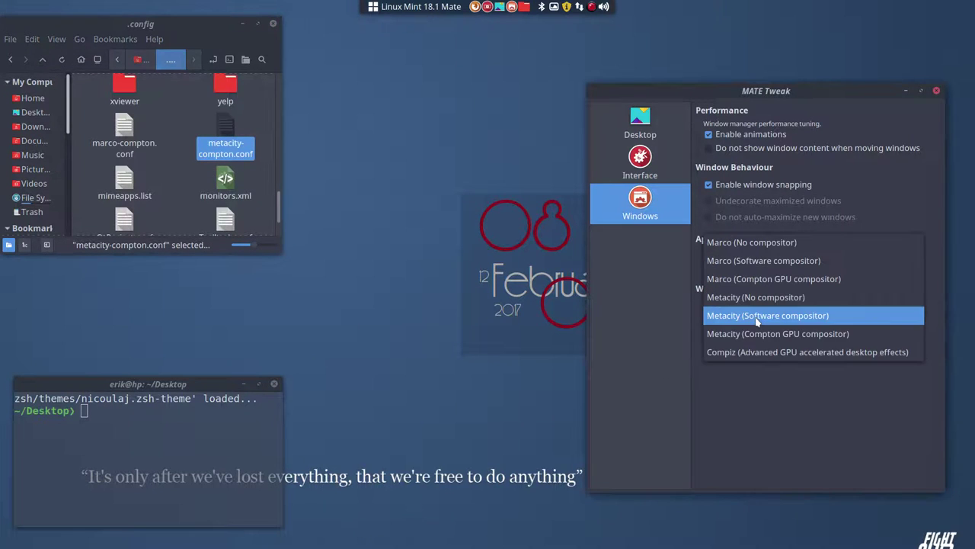
left_click(760, 330)
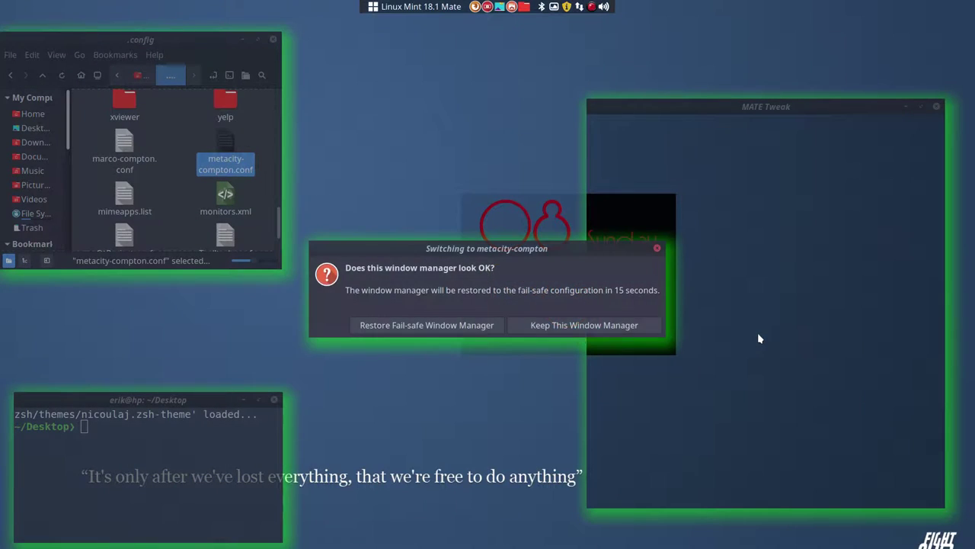
left_click(584, 325)
Open metacity-compton.conf in Sublime Text, examine the shadow-green setting on line 11 and minimize the editor
double_click(227, 145)
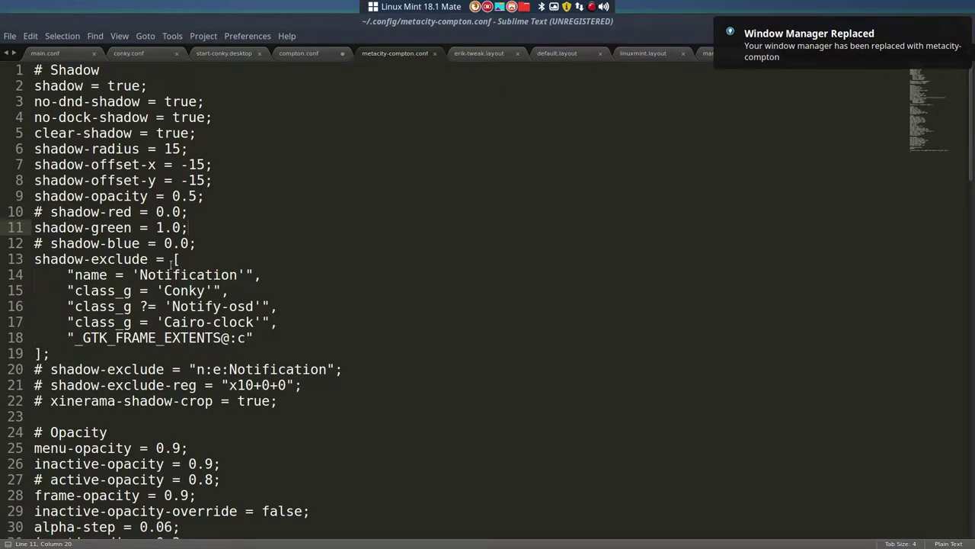
left_click_drag(202, 227, 30, 227)
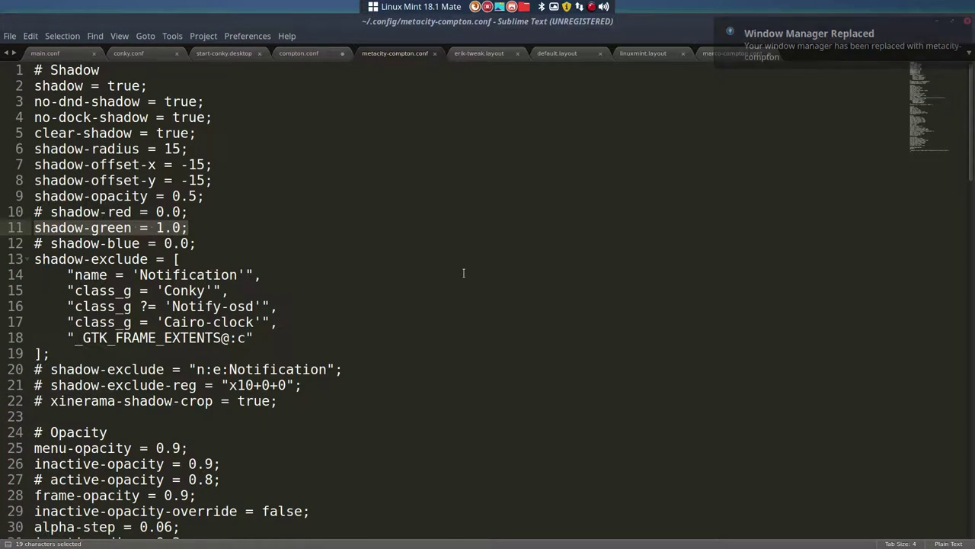
left_click(937, 21)
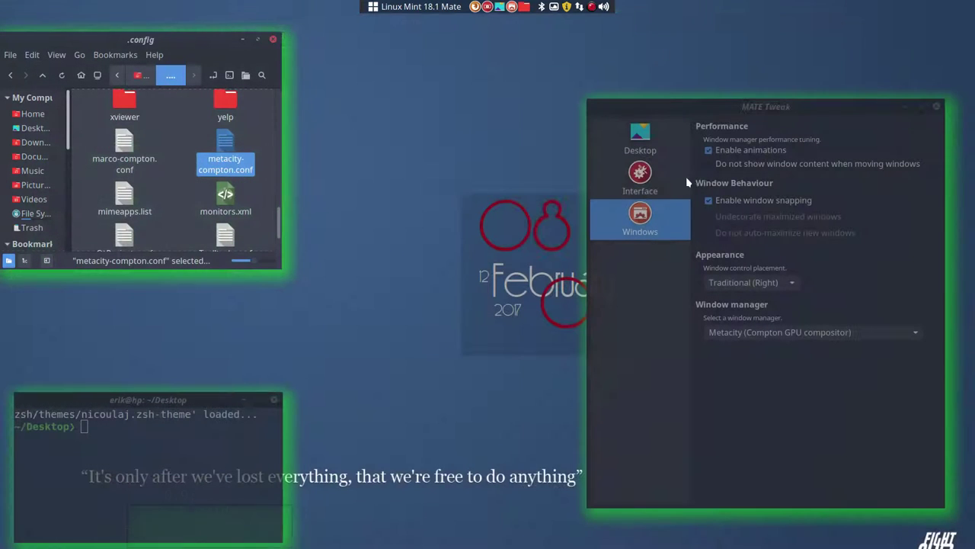
Compare the shadows and transparency of active and inactive windows by switching focus between them, and check the main menu's appearance
left_click(729, 385)
left_click(235, 224)
left_click(740, 386)
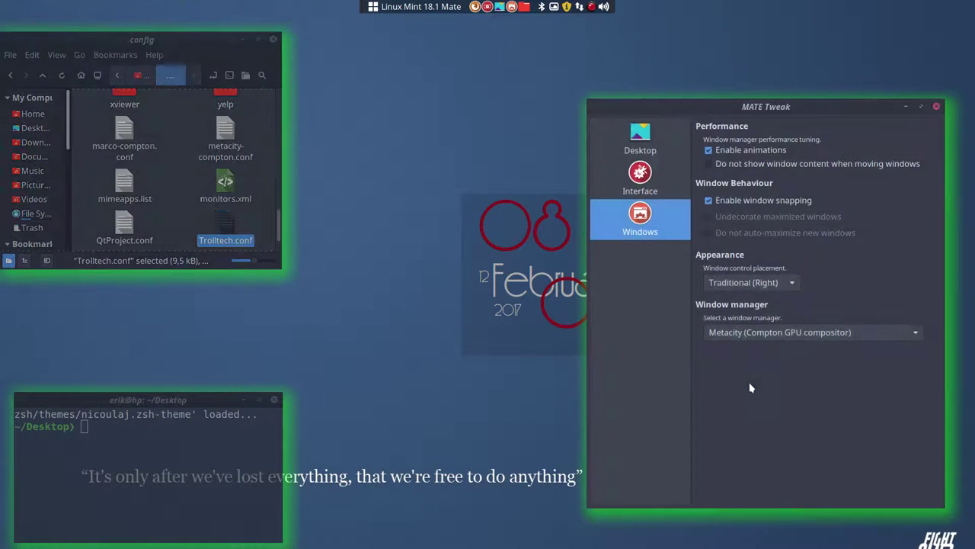
left_click(226, 456)
left_click(728, 443)
left_click(185, 195)
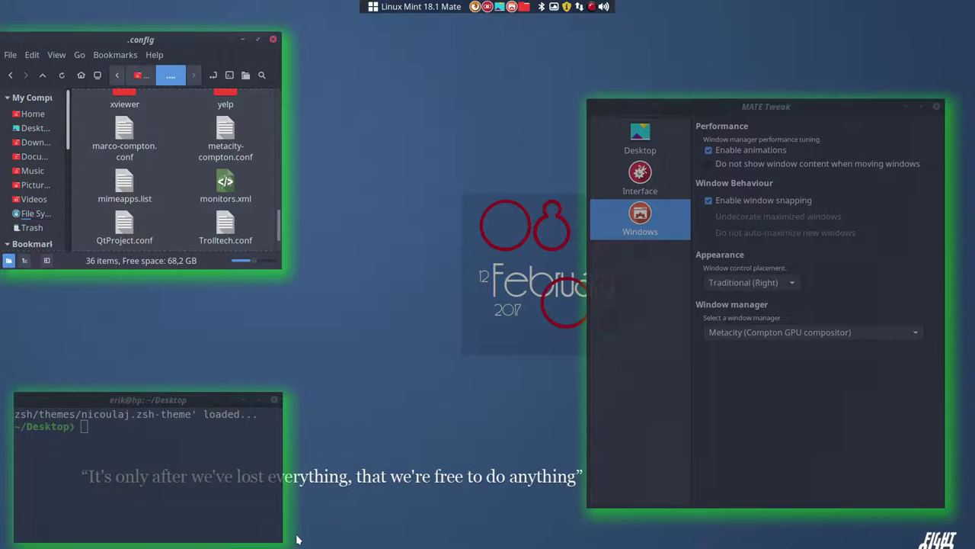
left_click(424, 13)
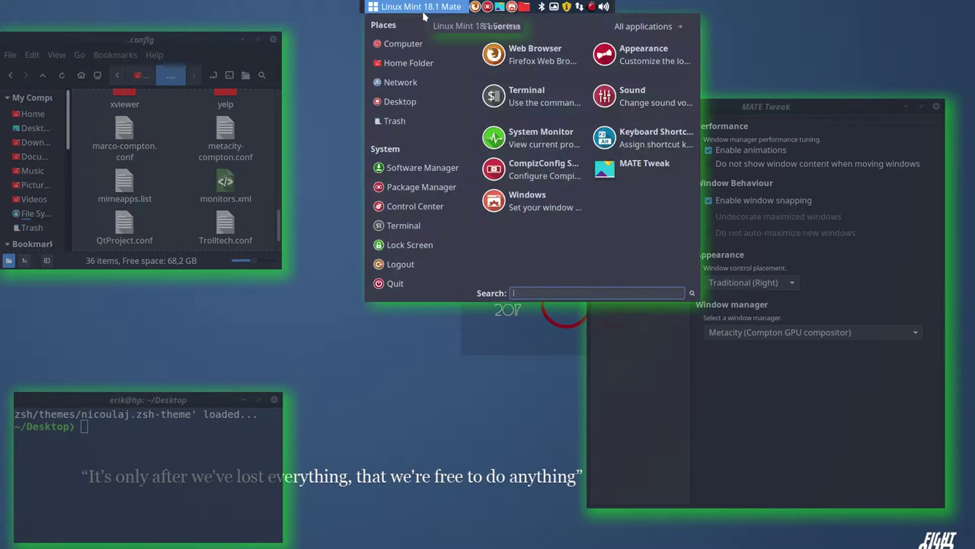
left_click(458, 391)
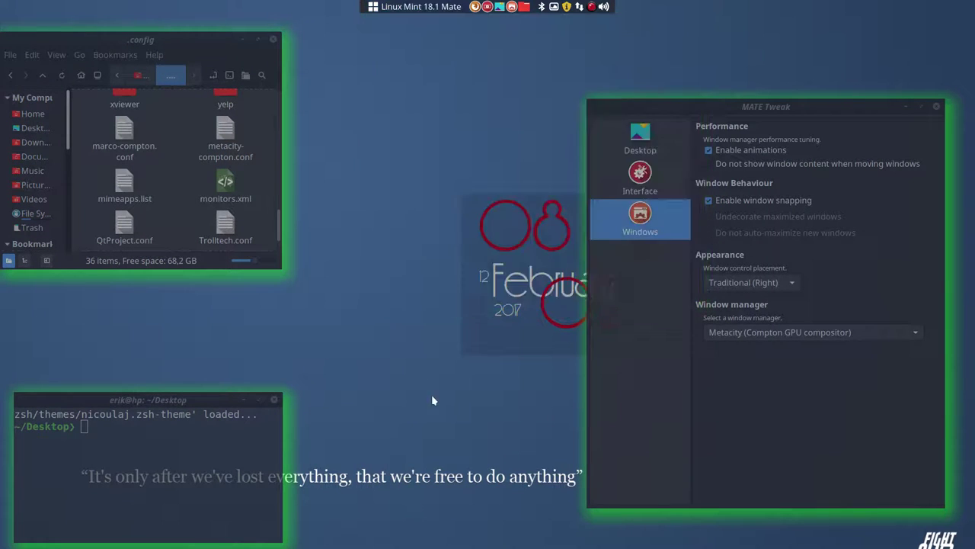
Try the Fedora panel layout in the Interface settings, browse its Applications menu, and return to the saved custom layout
left_click(655, 187)
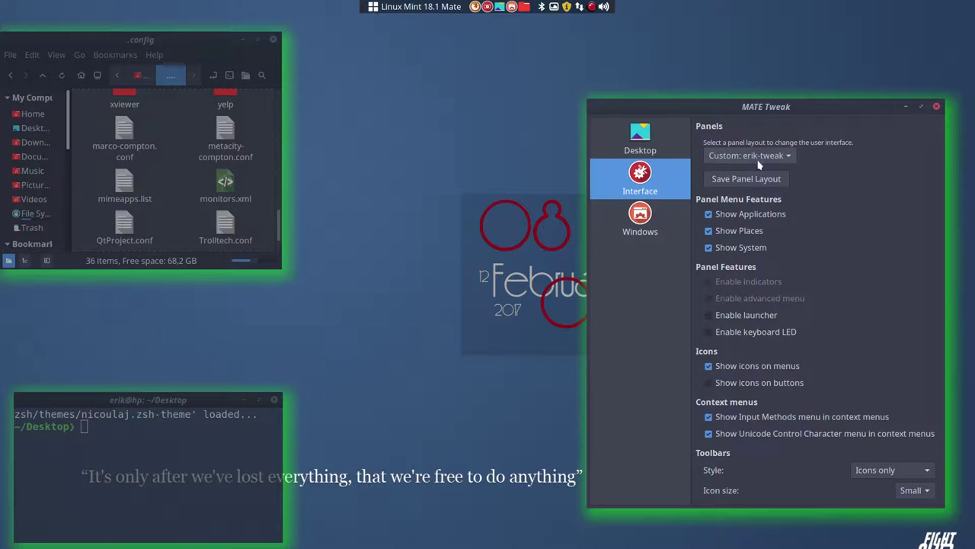
left_click(758, 155)
left_click(762, 173)
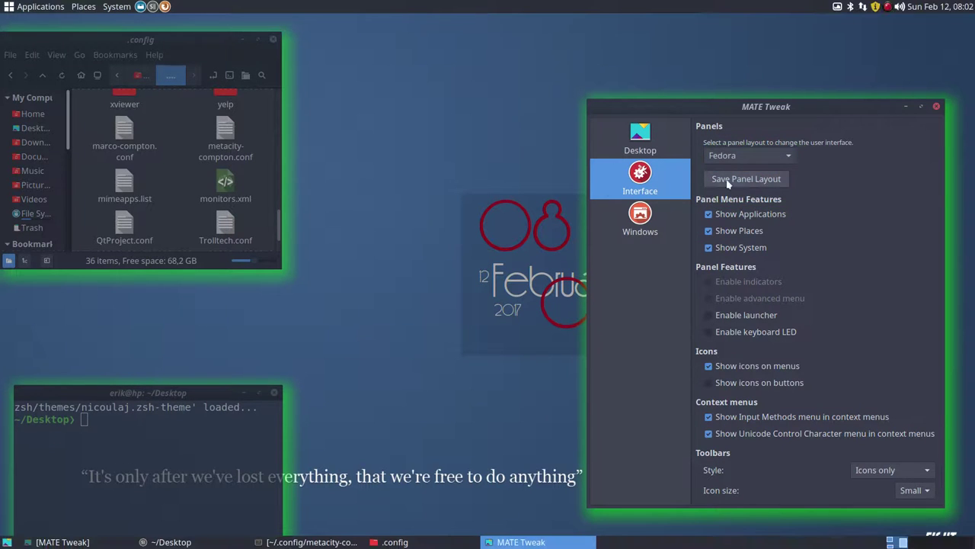
left_click(28, 6)
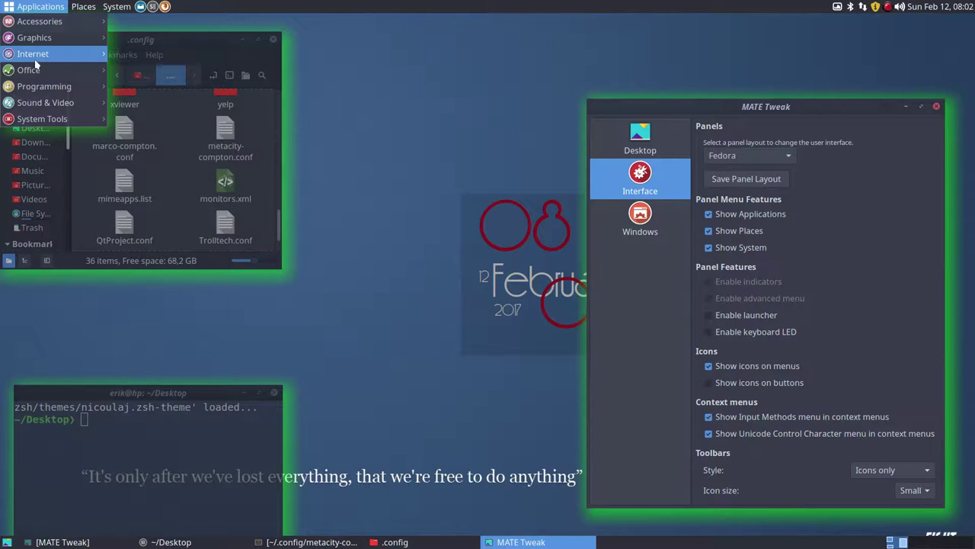
mouse_move(49, 102)
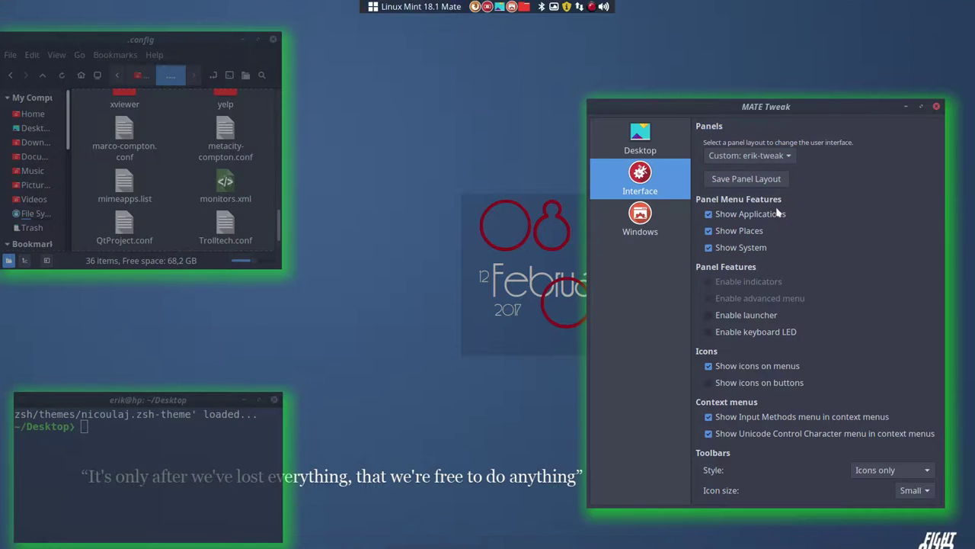
Set the window manager to Compiz (Advanced GPU accelerated desktop effects) in the Windows settings and keep it
left_click(648, 221)
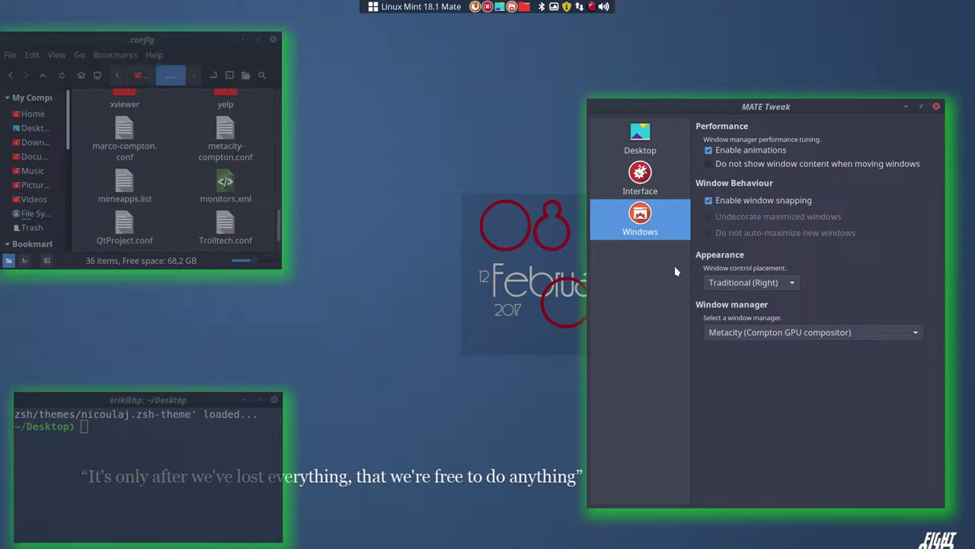
left_click(779, 339)
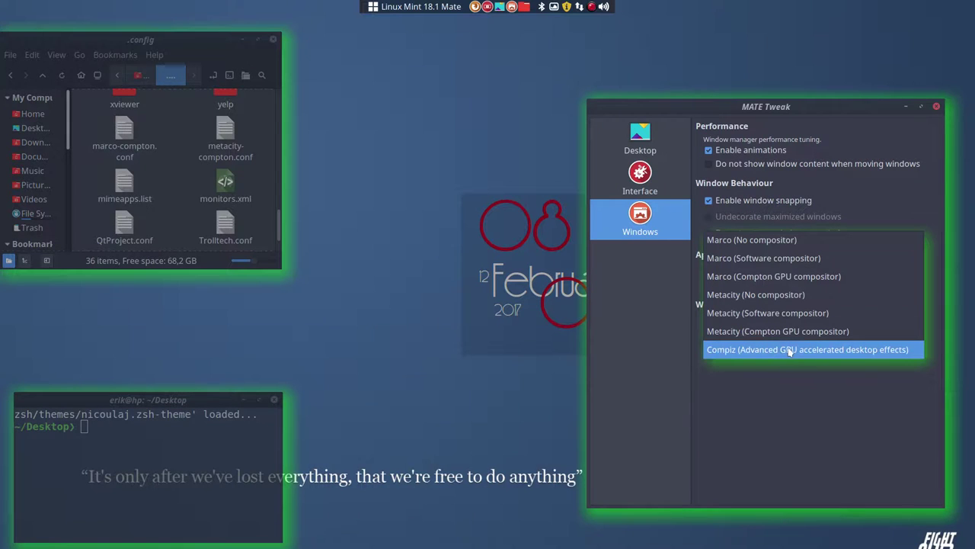
left_click(791, 350)
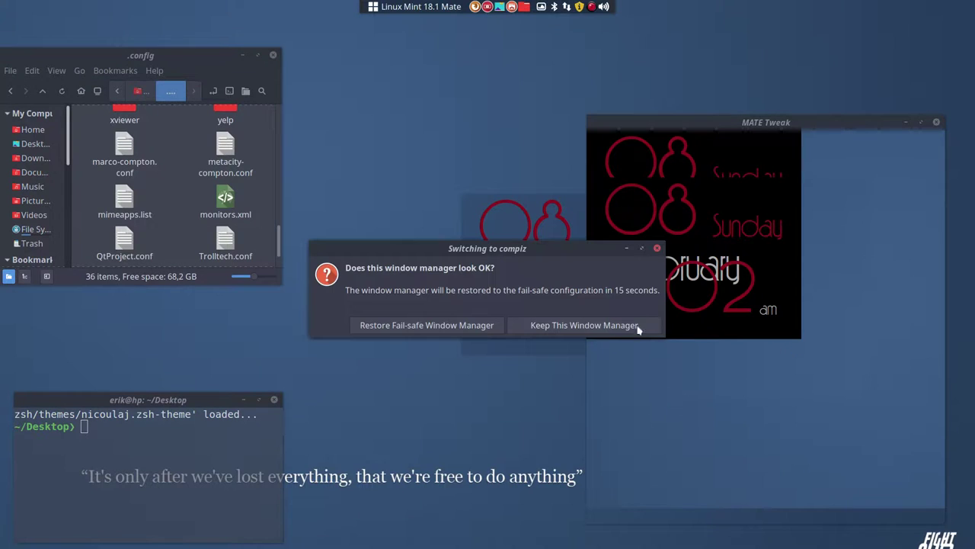
left_click(632, 326)
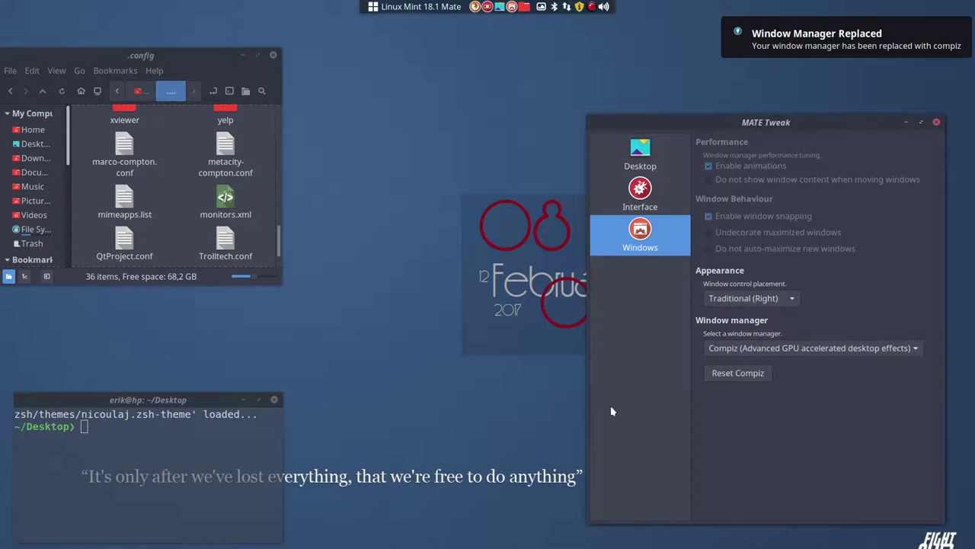
Test the Compiz window effects by moving the MATE Tweak window, toggling it between maximized and restored, and minimizing it
left_click_drag(775, 125, 560, 137)
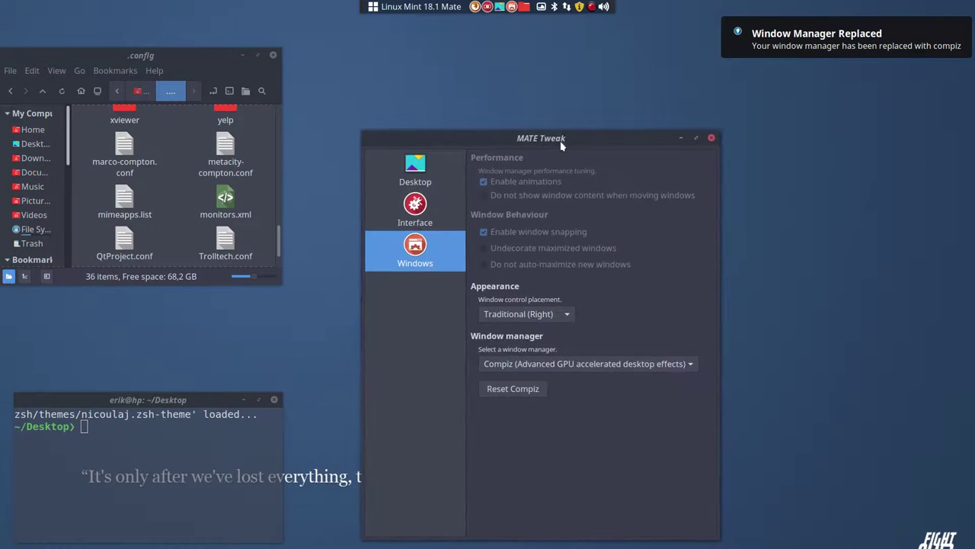
left_click(696, 138)
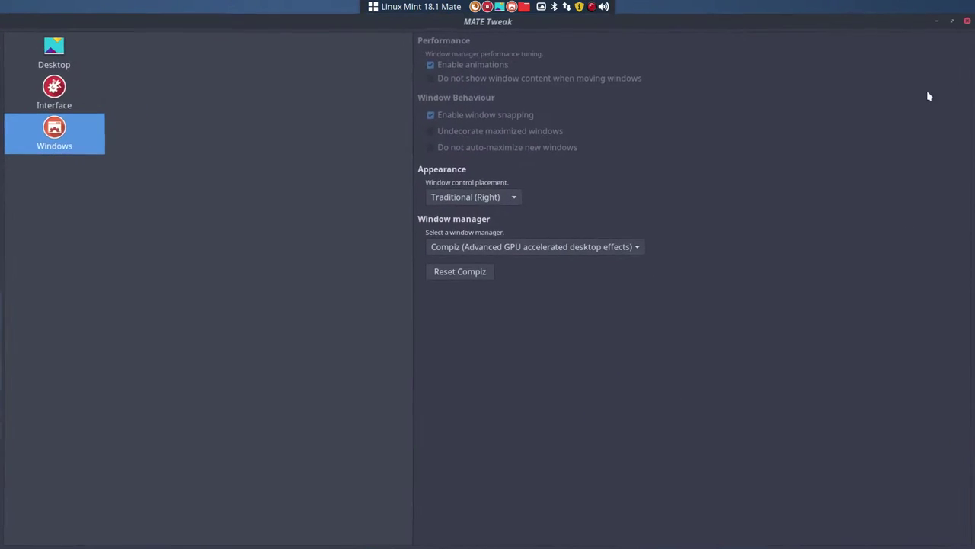
left_click(951, 26)
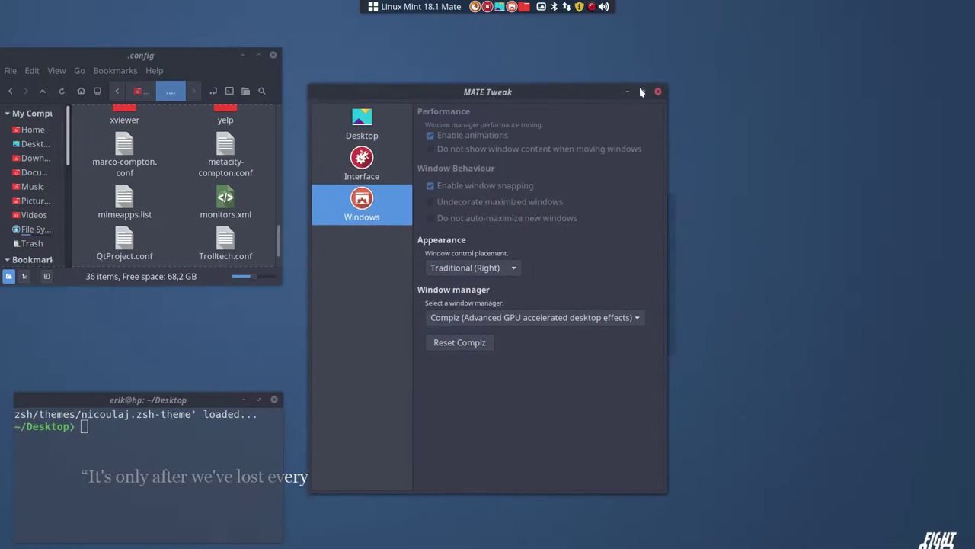
left_click(644, 95)
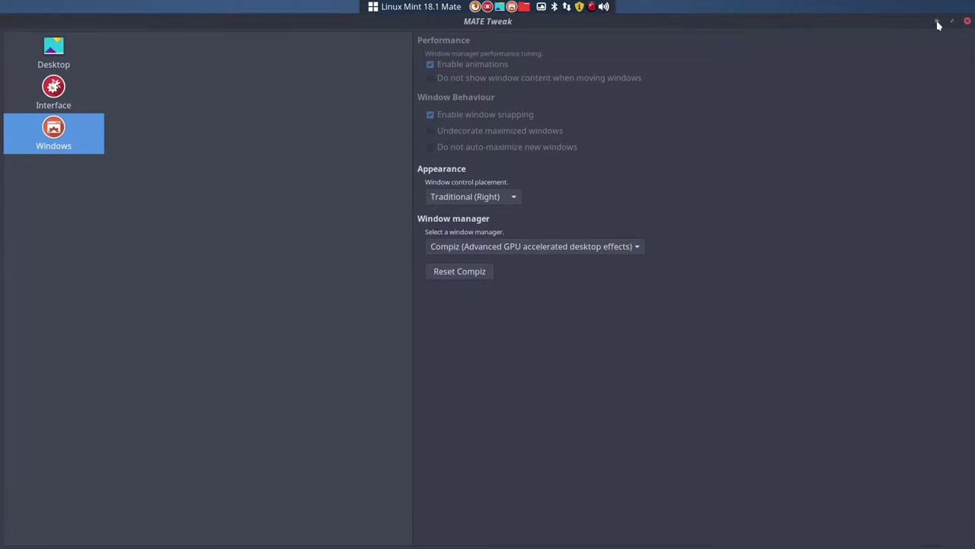
left_click(937, 24)
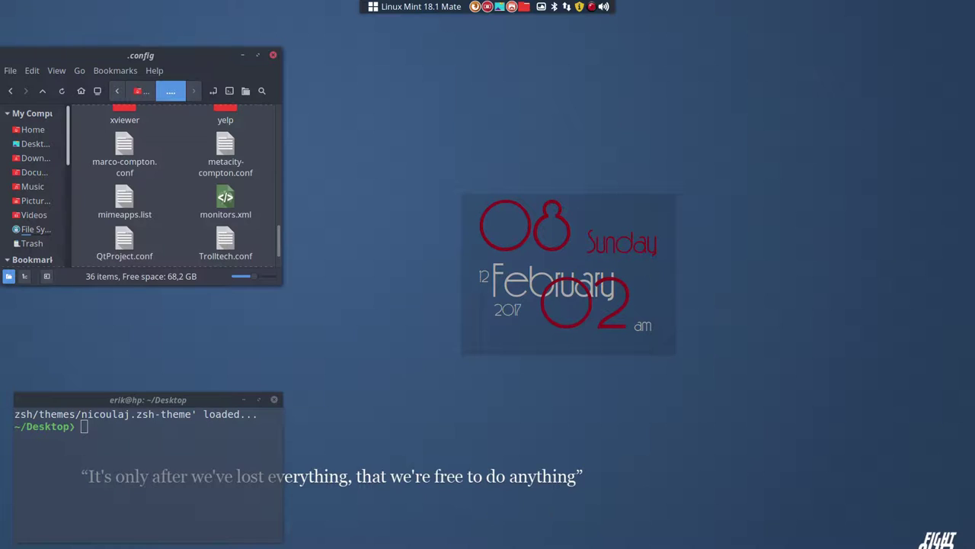
Create a new desktop panel in addition to the existing one that holds the main menu
right_click(458, 536)
left_click(462, 545)
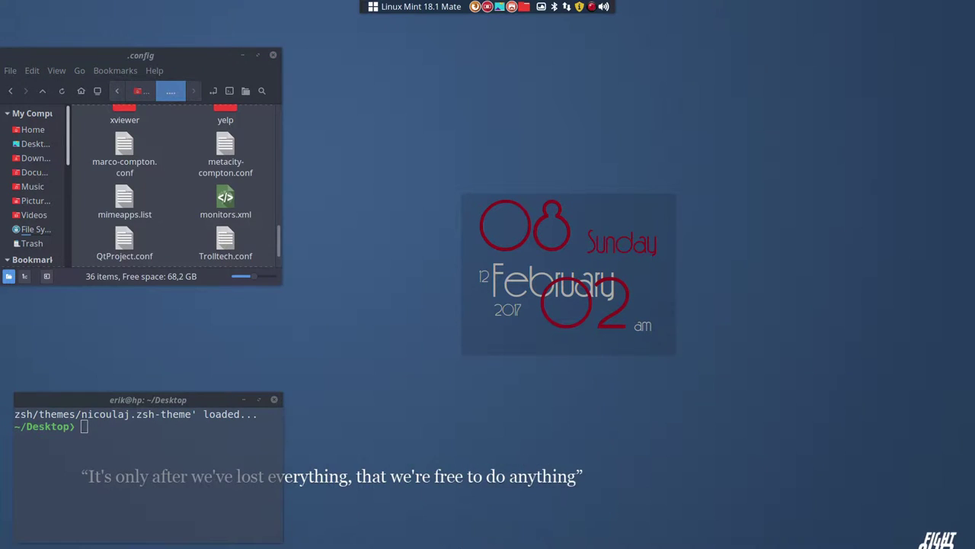
right_click(363, 3)
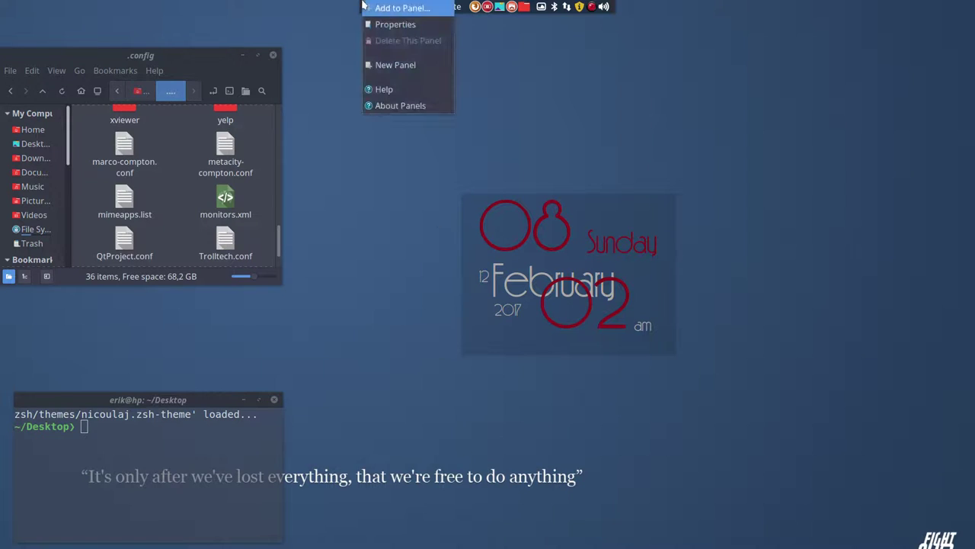
left_click(377, 65)
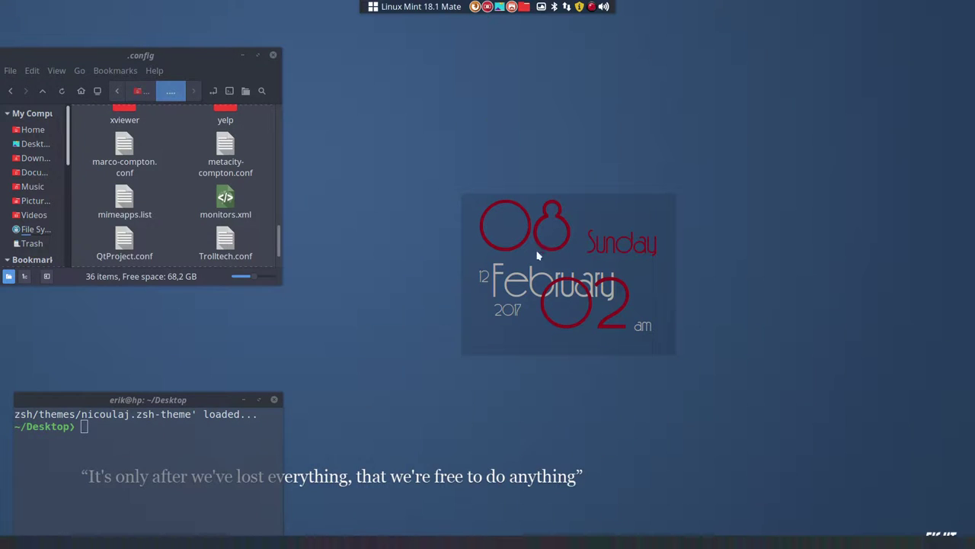
Add the Window List applet to the new empty panel and close the list of panel items
right_click(524, 542)
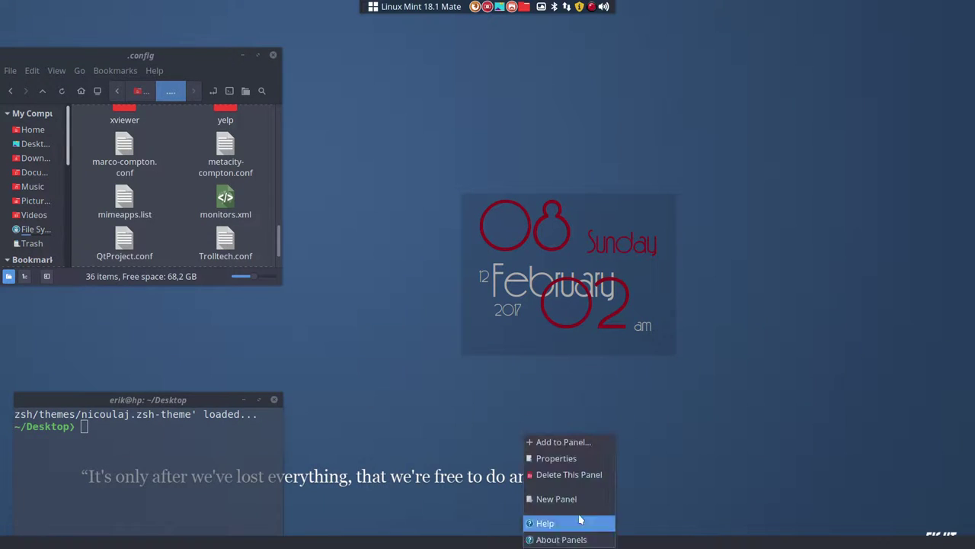
left_click(564, 442)
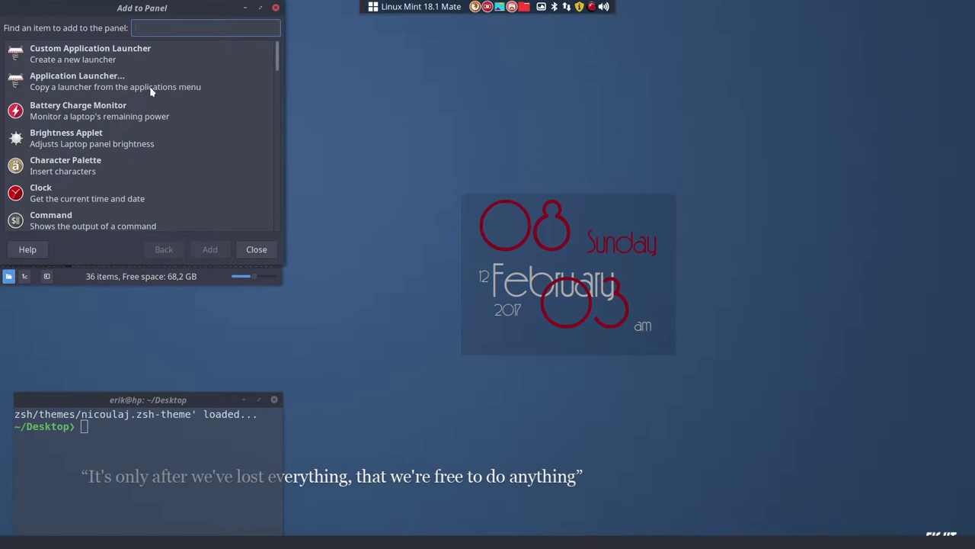
scroll(149, 90, "down", 10)
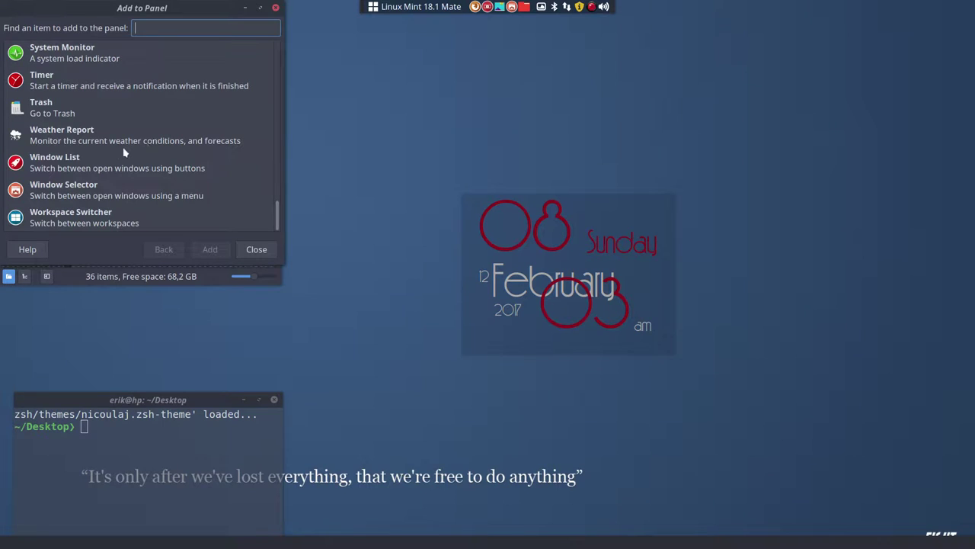
left_click(91, 164)
left_click(221, 253)
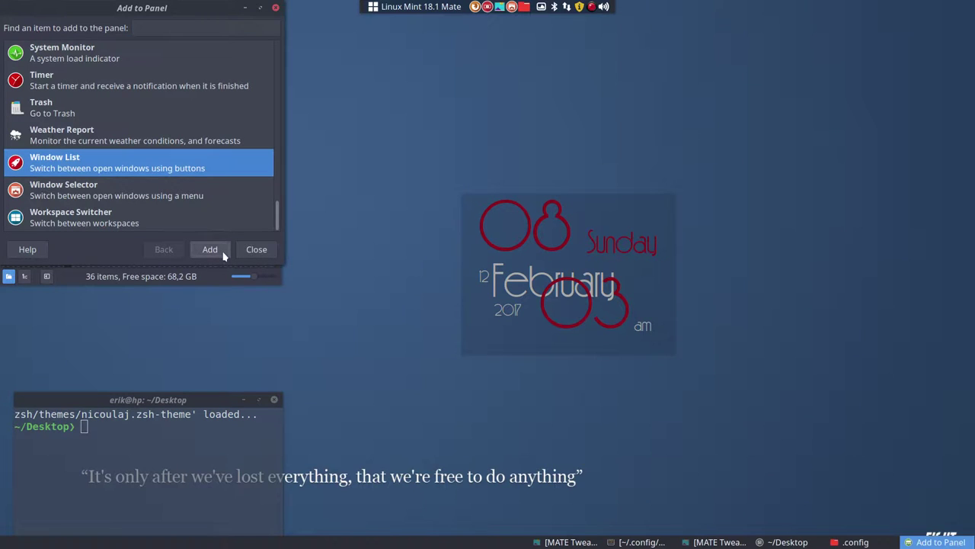
left_click(257, 252)
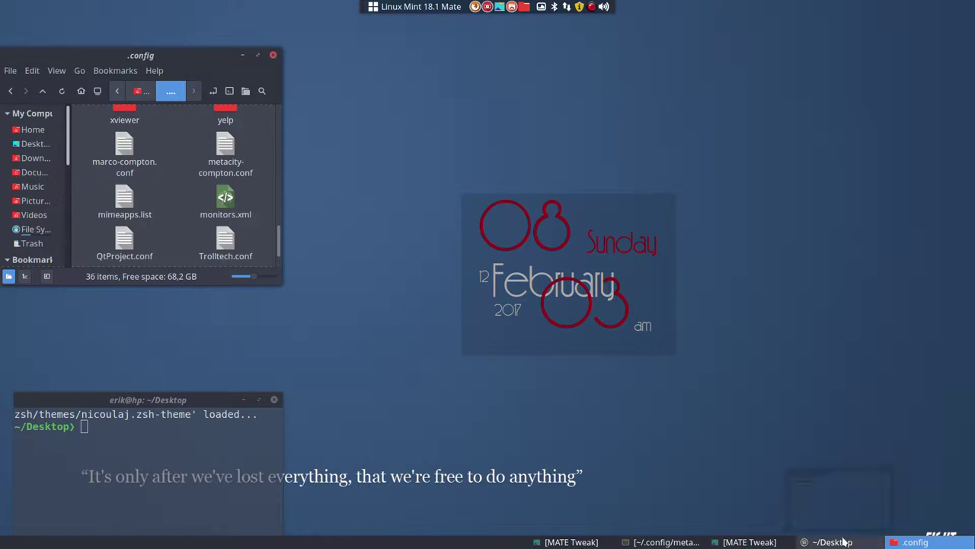
Reopen the minimized MATE Tweak window unmaximized beside the .config window, and select marco-compton.conf and metacity-compton.conf in the .config folder
mouse_move(844, 543)
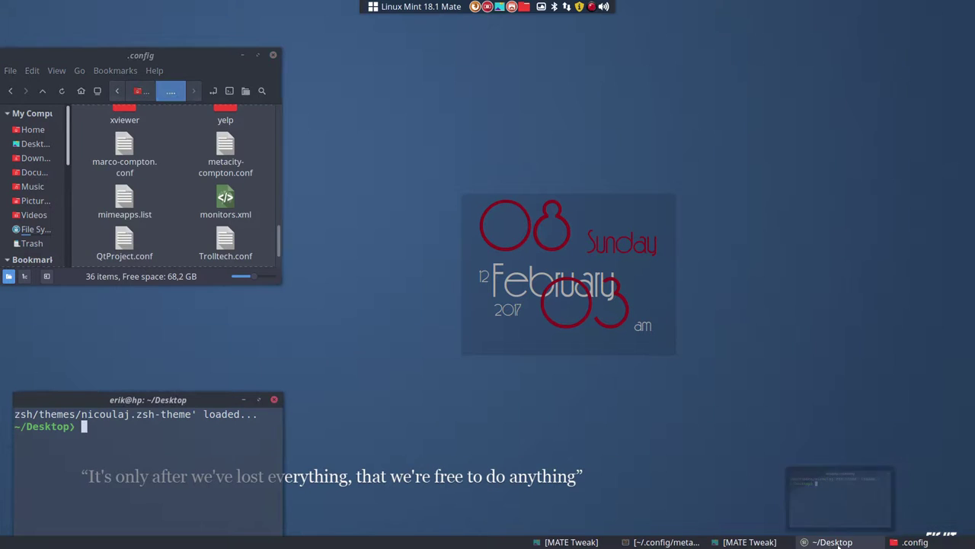
left_click(749, 541)
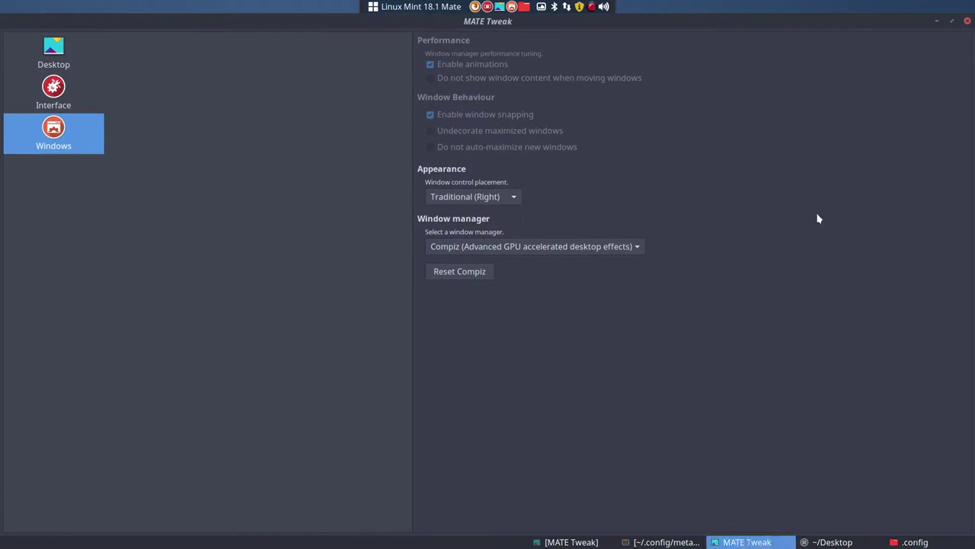
left_click(951, 21)
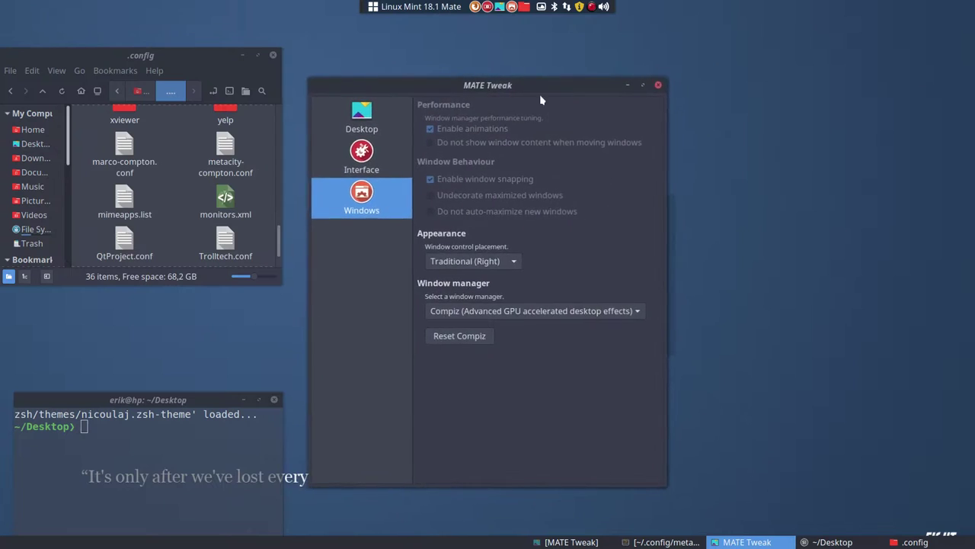
left_click_drag(584, 87, 782, 55)
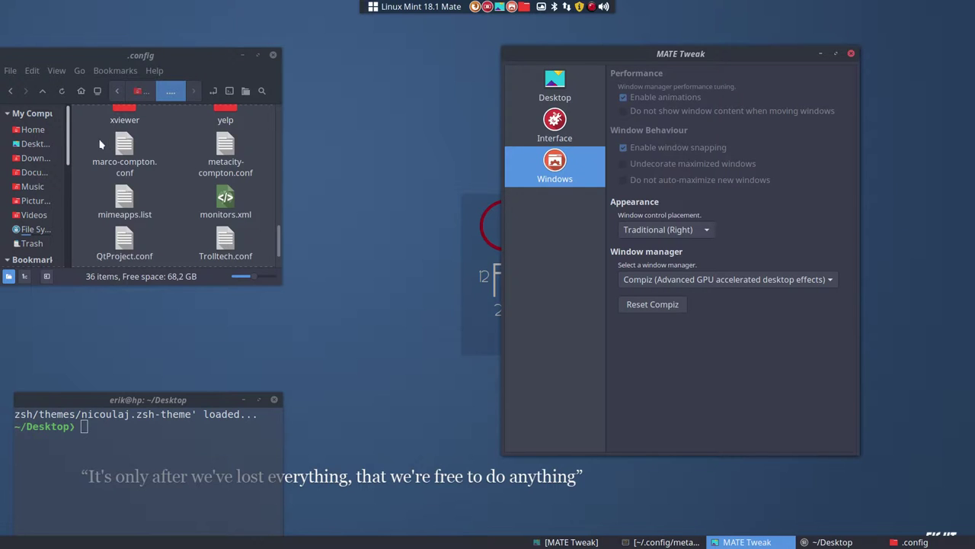
left_click_drag(98, 138, 246, 145)
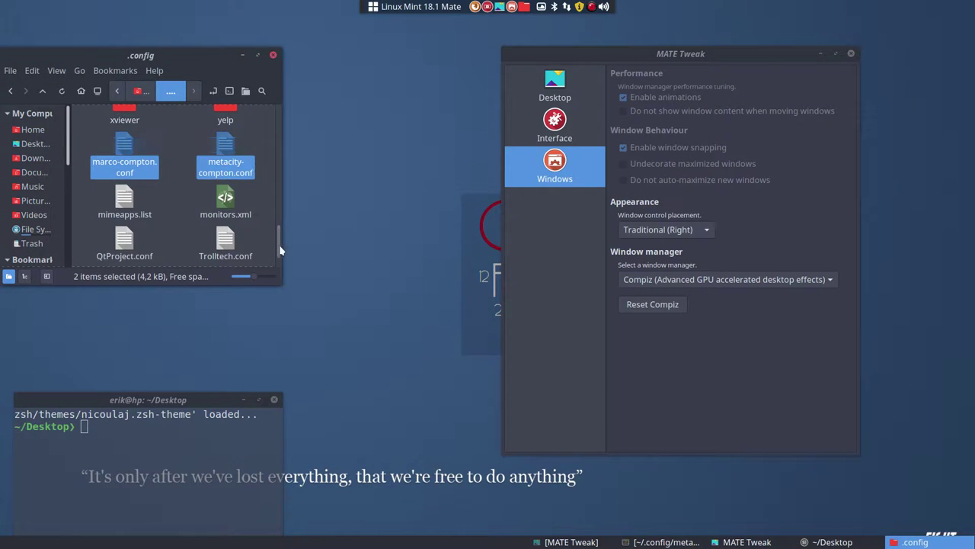
Search Google in Firefox for the script author's GitHub account and open the GitHub profile page
left_click(474, 7)
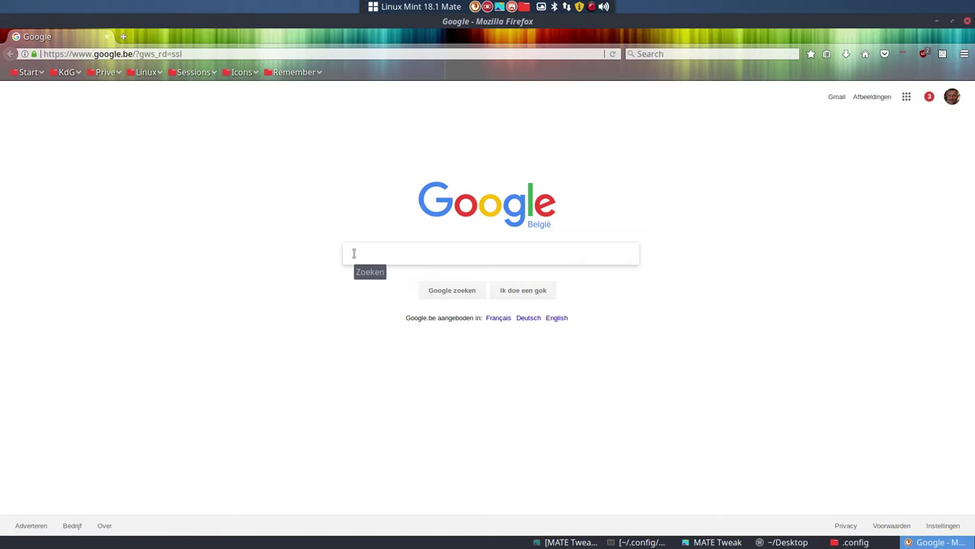
type("github erik")
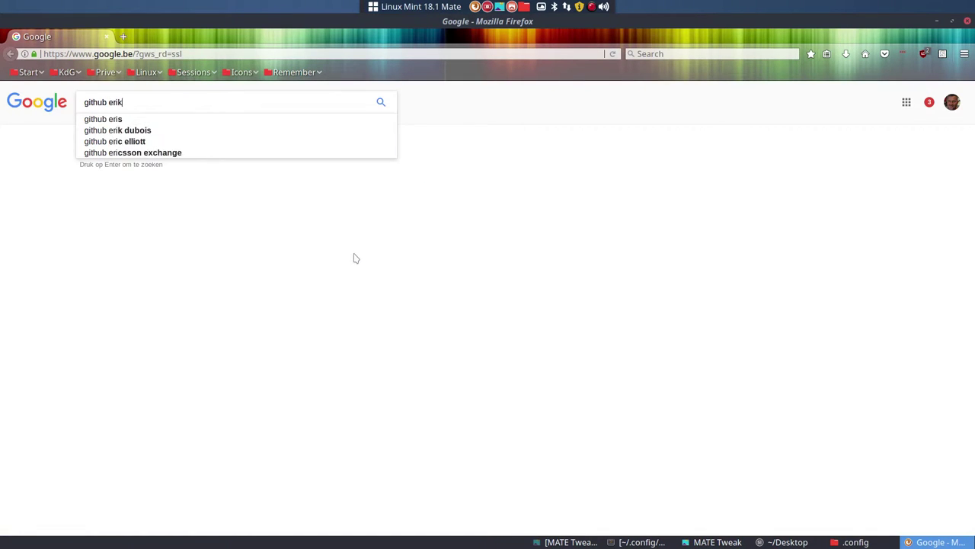
type("dubois")
key("Return")
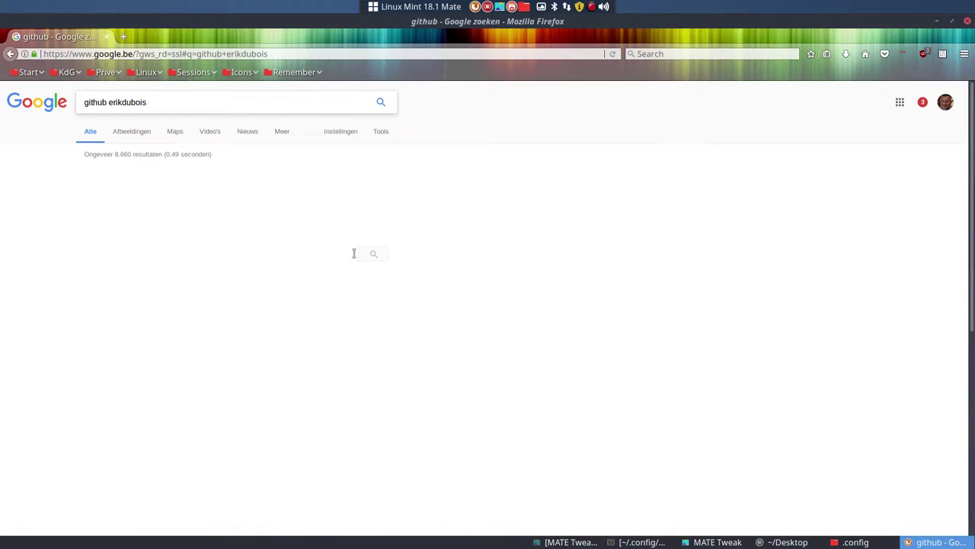
left_click(158, 177)
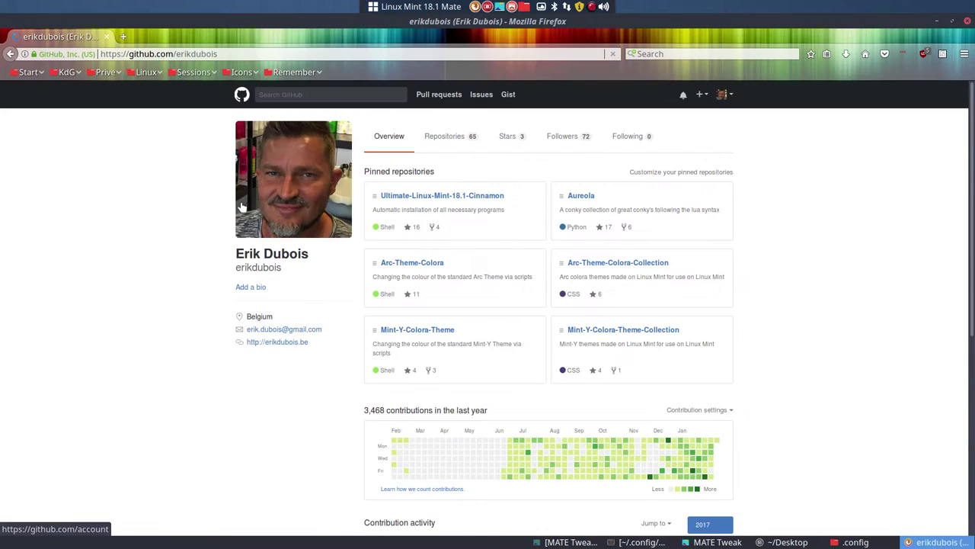
Browse the Ultimate-Linux-Mint-18.1-Mate repository to its personal/settings/compton folder, and minimize Firefox to return to MATE Tweak
left_click(450, 135)
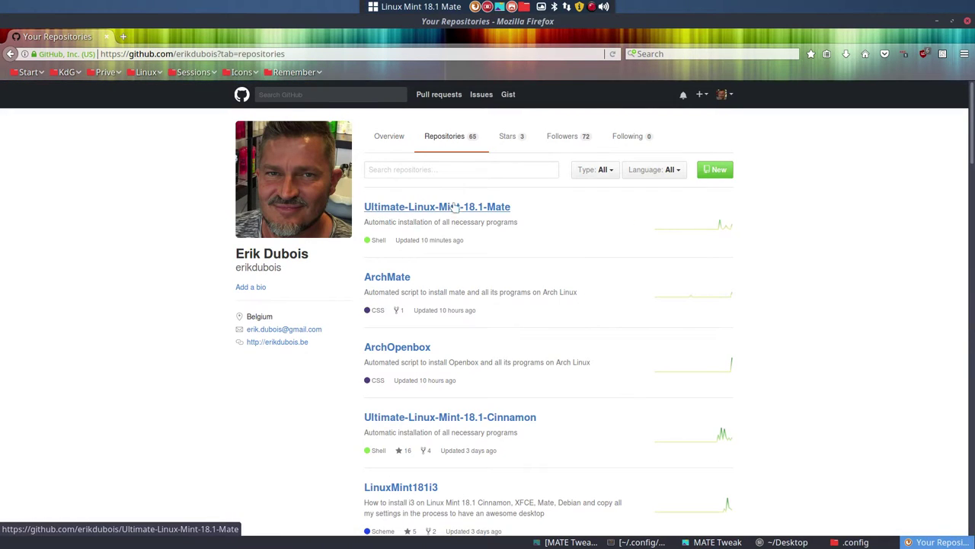
left_click(506, 209)
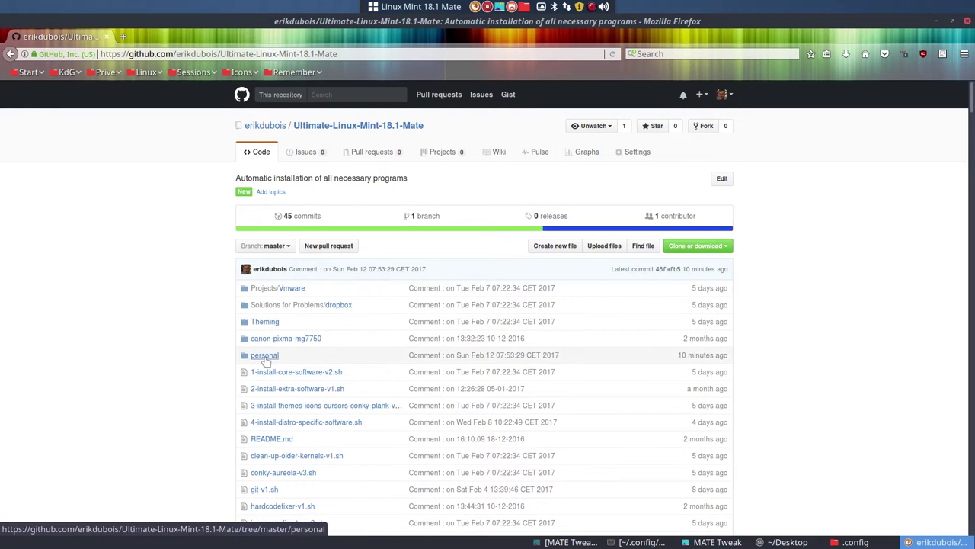
left_click(265, 355)
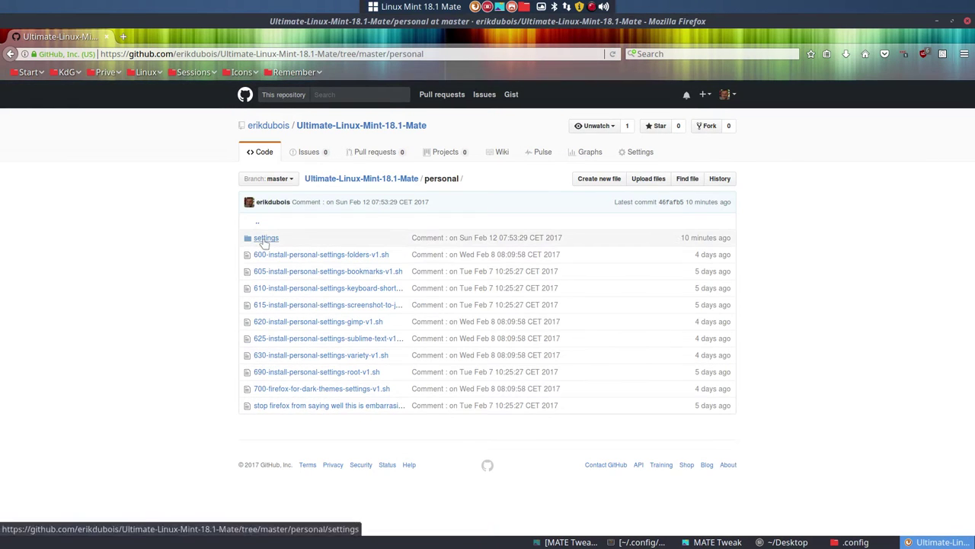
left_click(262, 238)
left_click(268, 239)
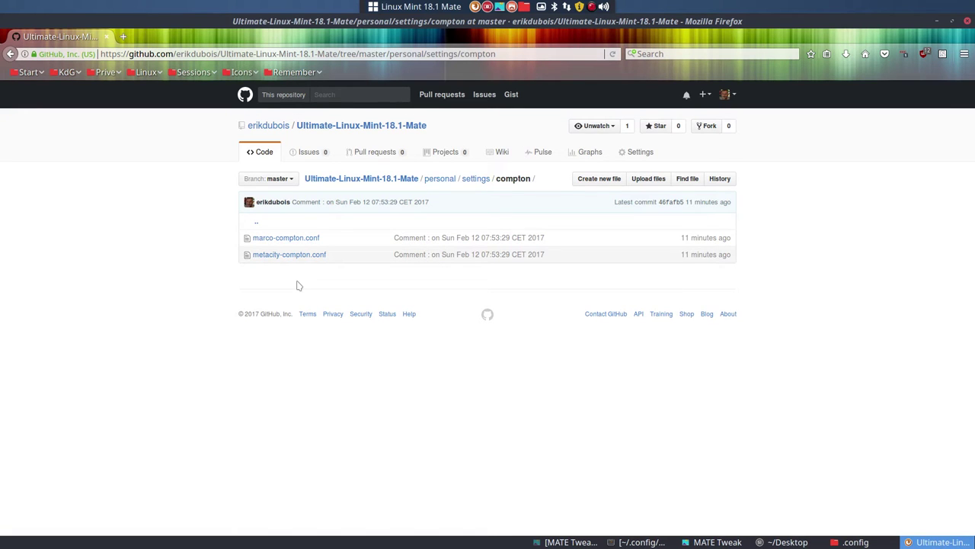
left_click(938, 22)
left_click(738, 370)
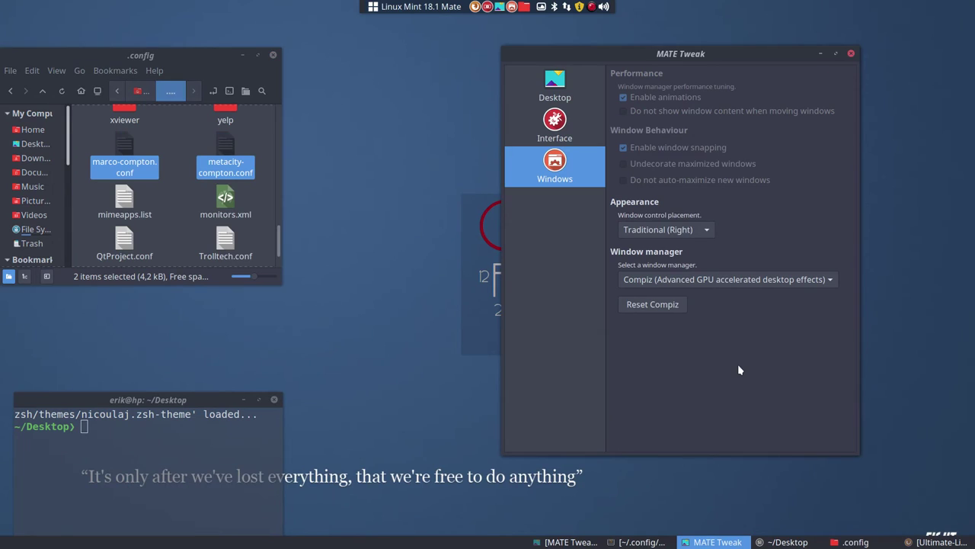